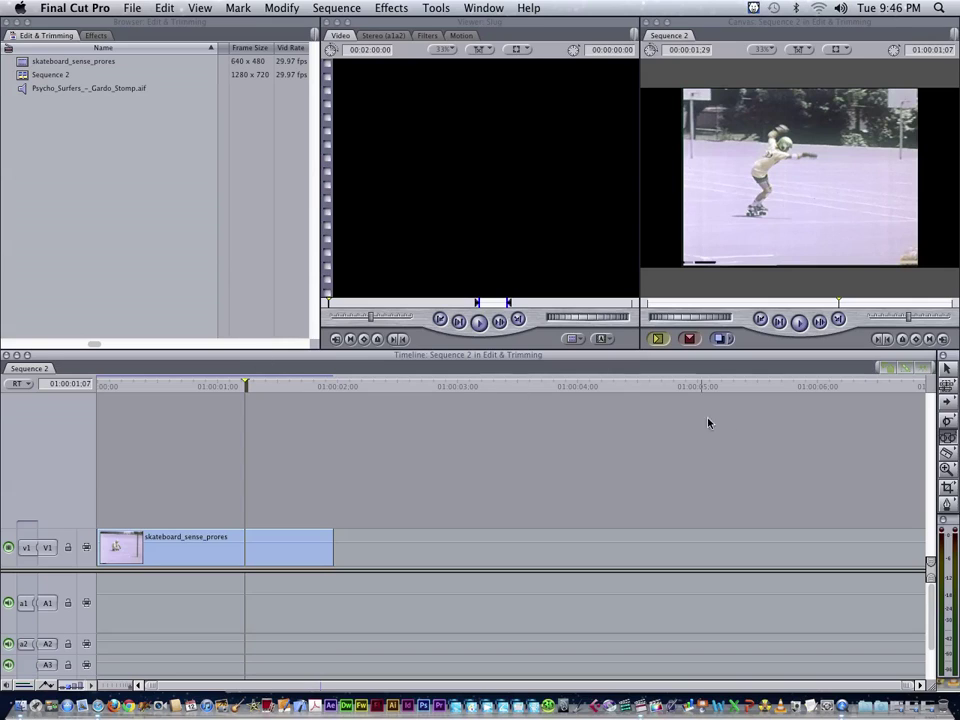
Cut the V1 skateboard clip at the playhead using the Razor Blade tool (B)
key("b")
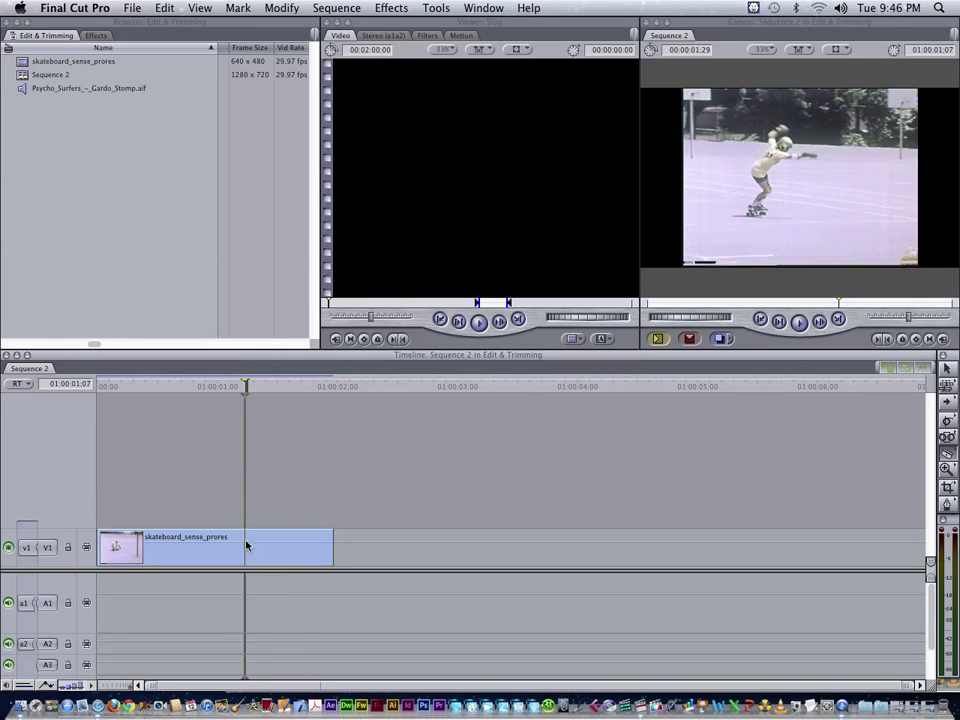
left_click(246, 544)
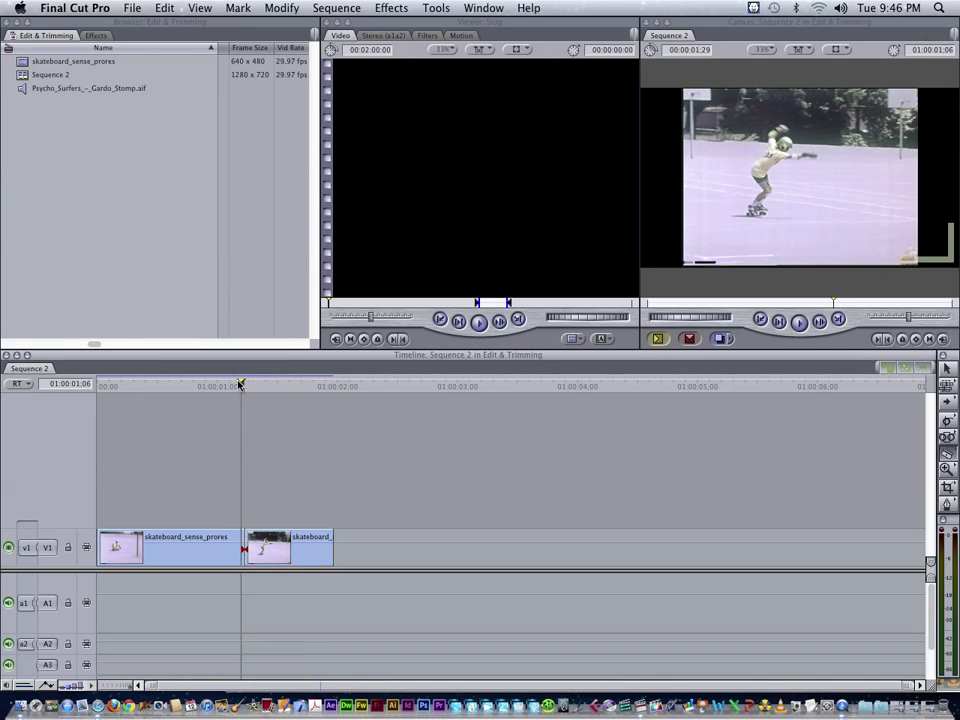
Scrub the playhead back to review the cut near 01:00:01:07
left_click_drag(240, 384, 272, 407)
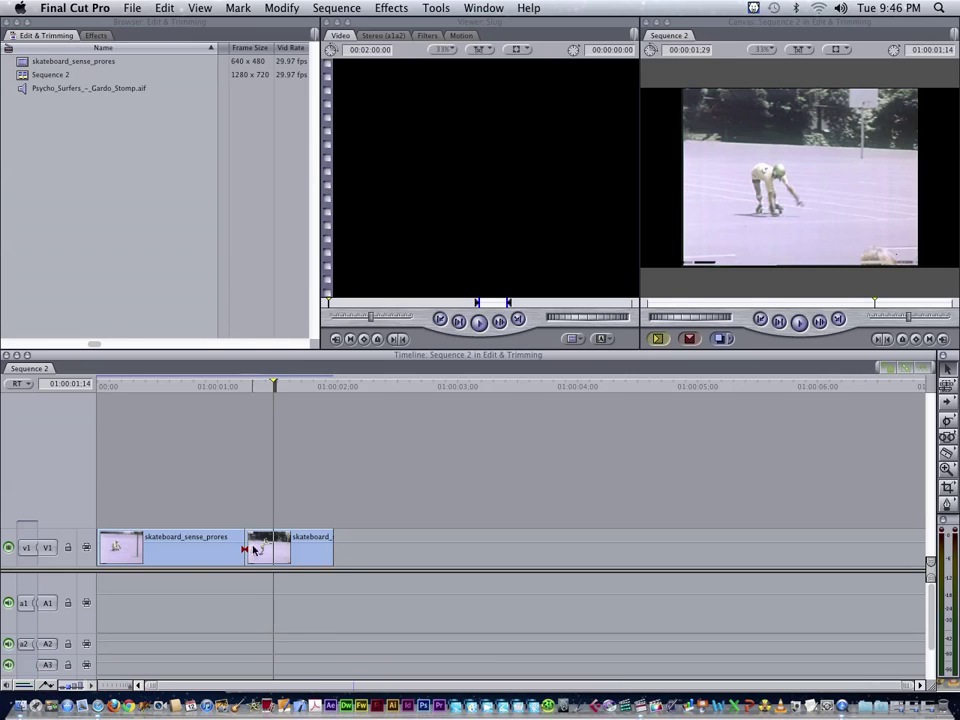
Option-drag copies of the second skateboard piece onto V2, V3 and V4, then preview the stack
mouse_move(274, 386)
left_mouse_down()
mouse_move(259, 386)
mouse_move(277, 387)
left_mouse_up()
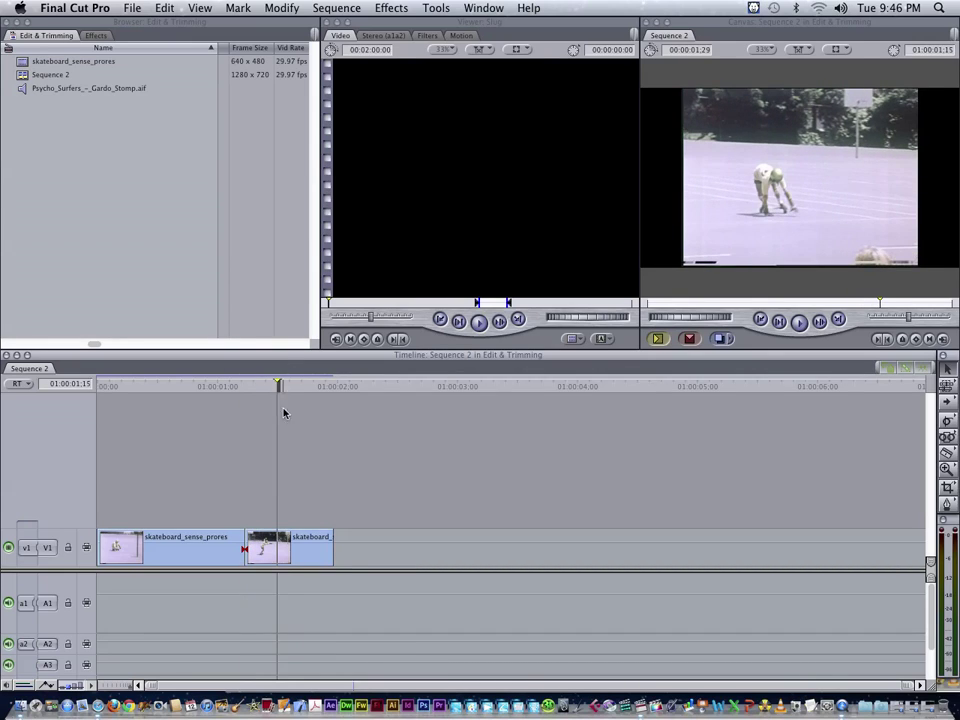
left_click(267, 555)
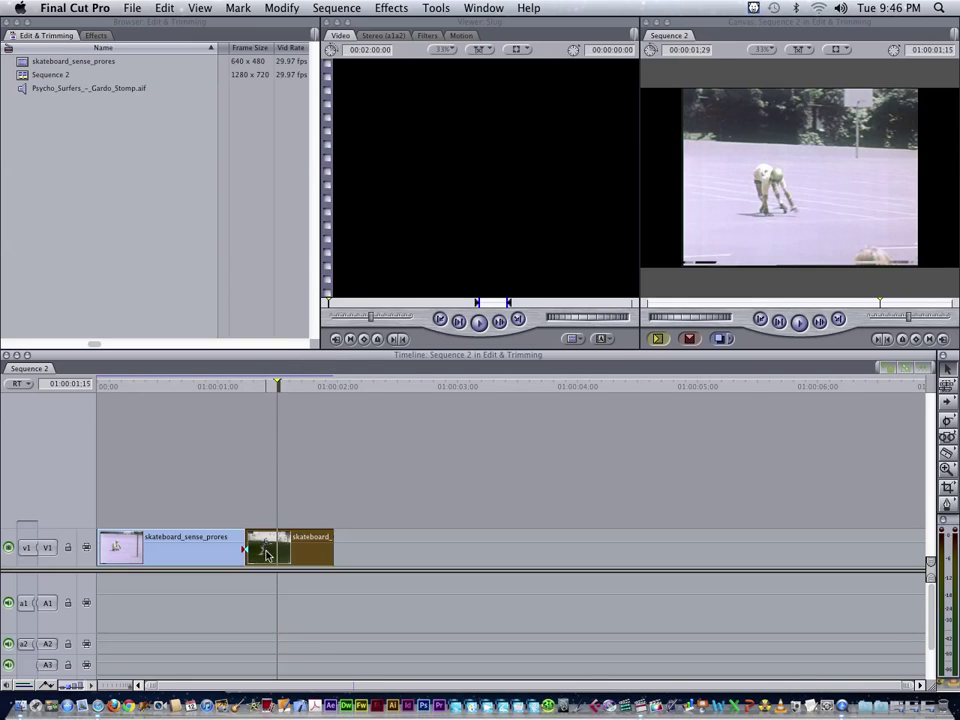
left_click_drag(267, 555, 268, 518)
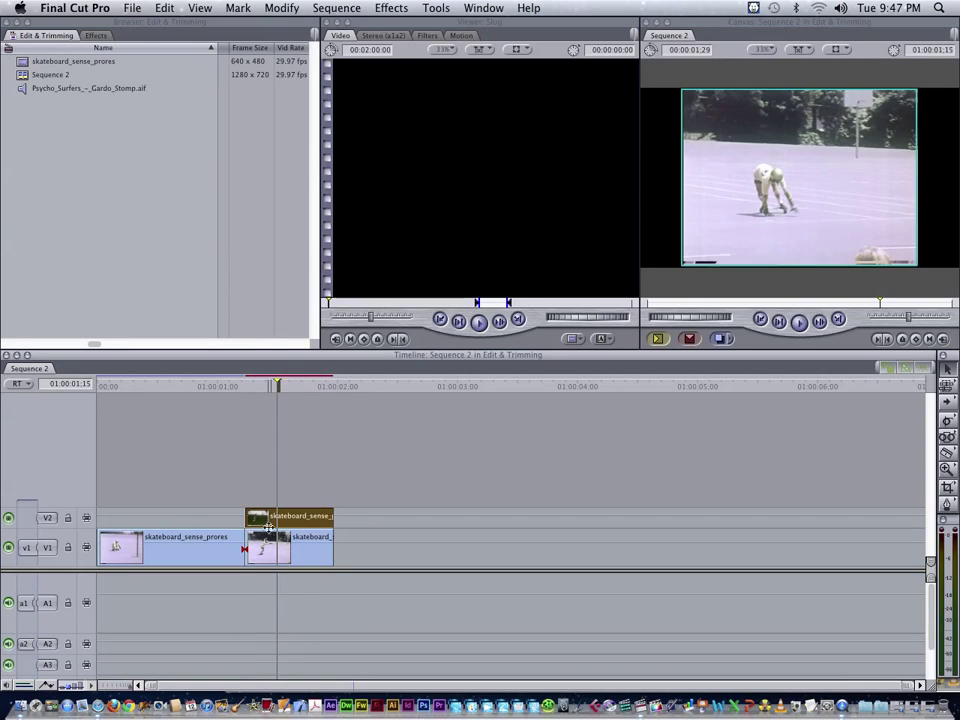
left_click_drag(268, 518, 268, 487)
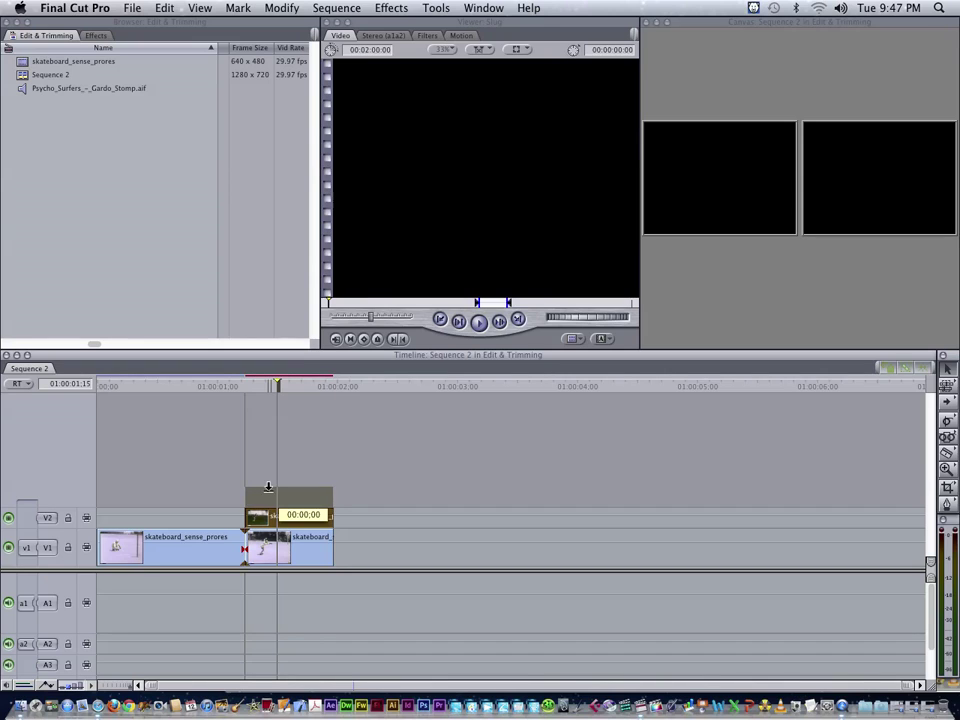
left_click_drag(268, 487, 270, 472)
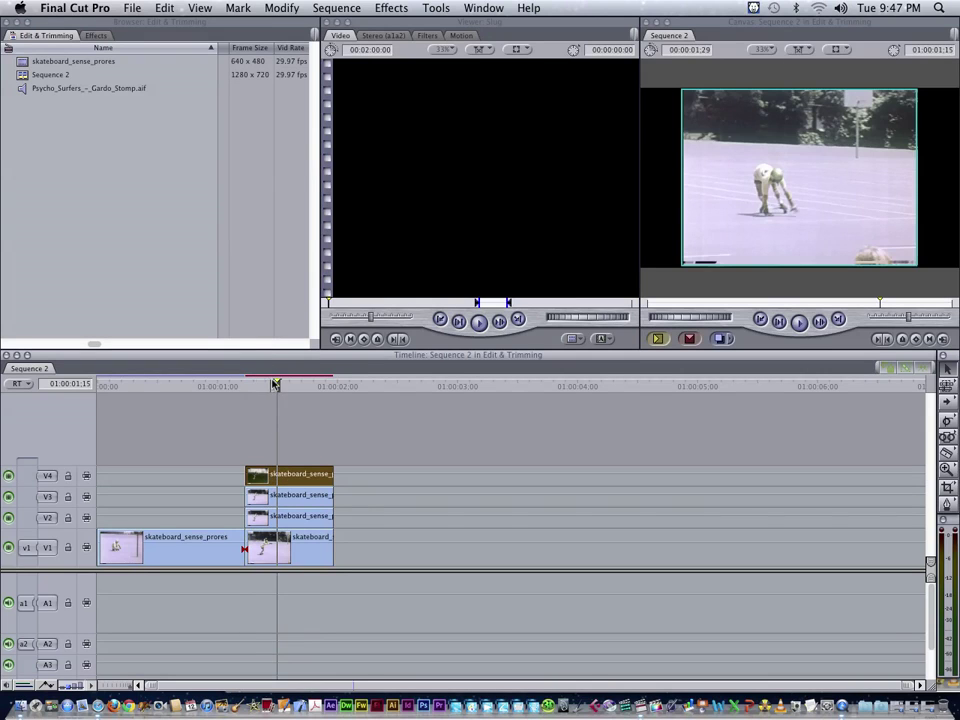
mouse_move(275, 384)
left_mouse_down()
mouse_move(216, 383)
mouse_move(281, 384)
left_mouse_up()
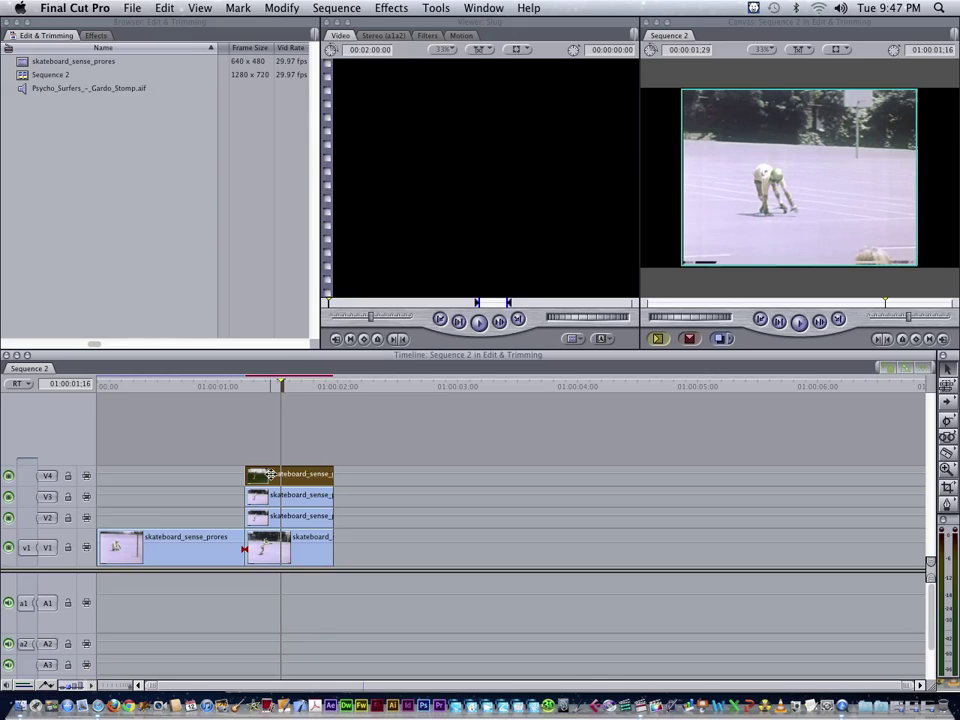
left_click(271, 412)
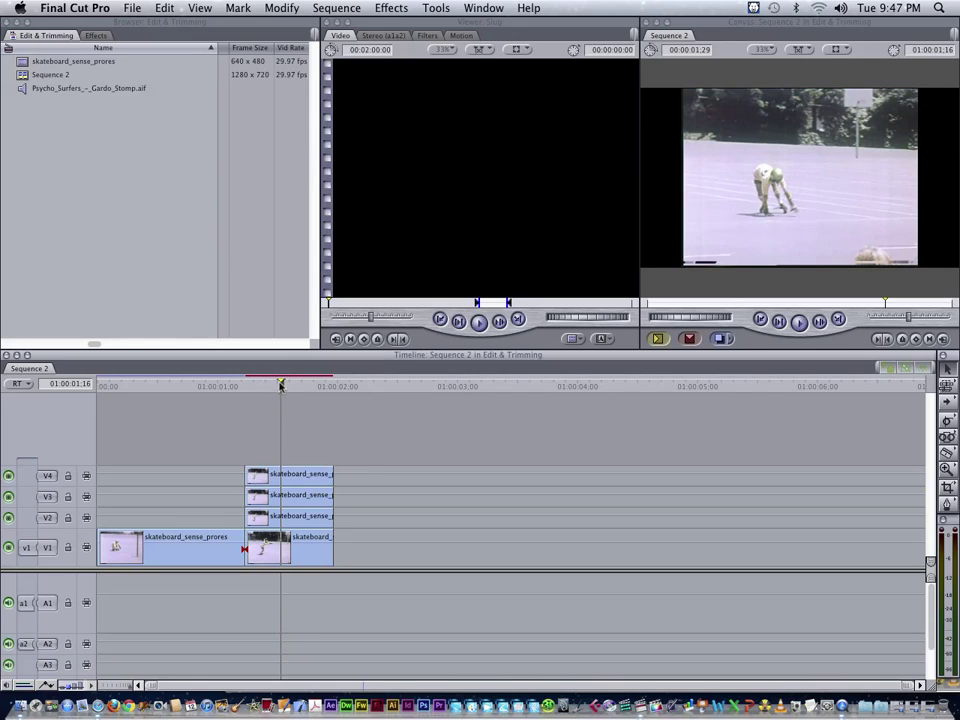
In Image+Wireframe view, scale the V4 copy down, move it upper-left, and lock V4
left_click_drag(281, 385, 275, 388)
left_click(274, 473)
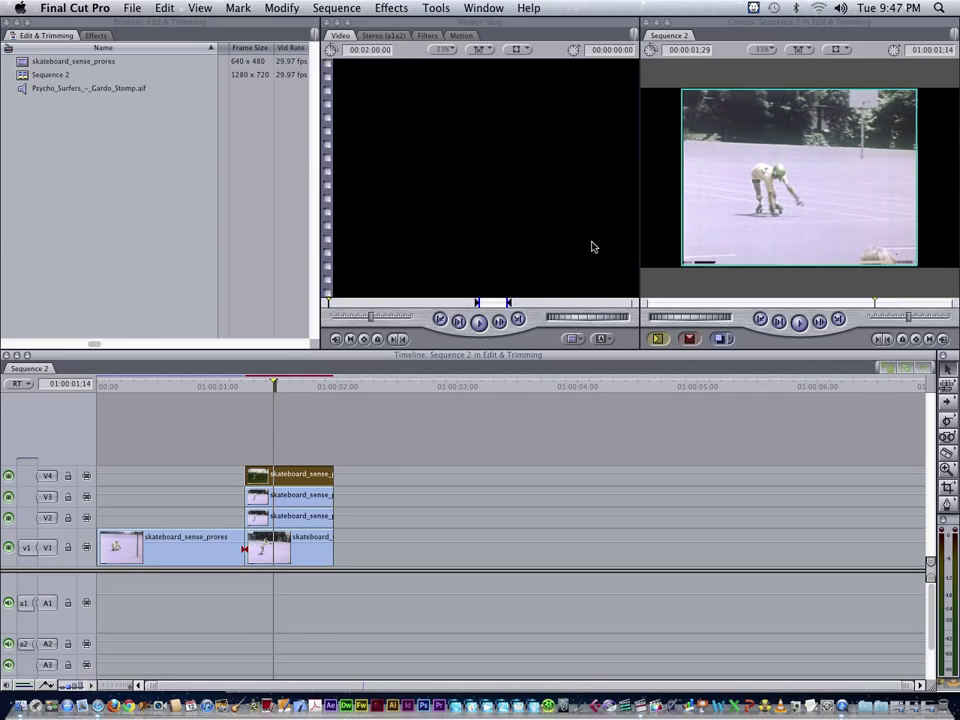
left_click(843, 41)
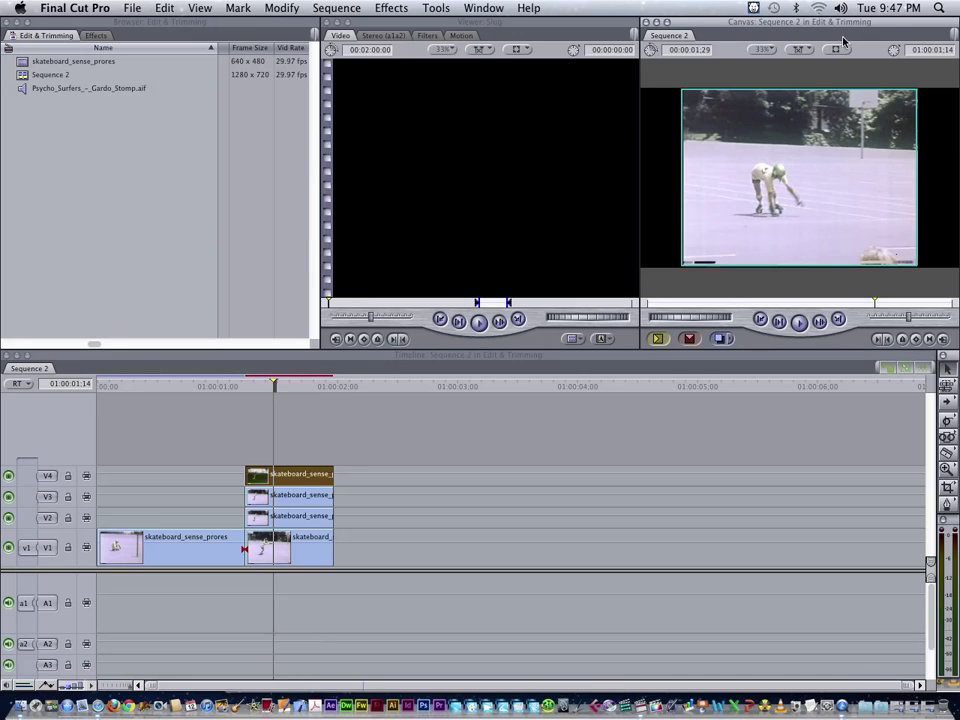
left_click(838, 48)
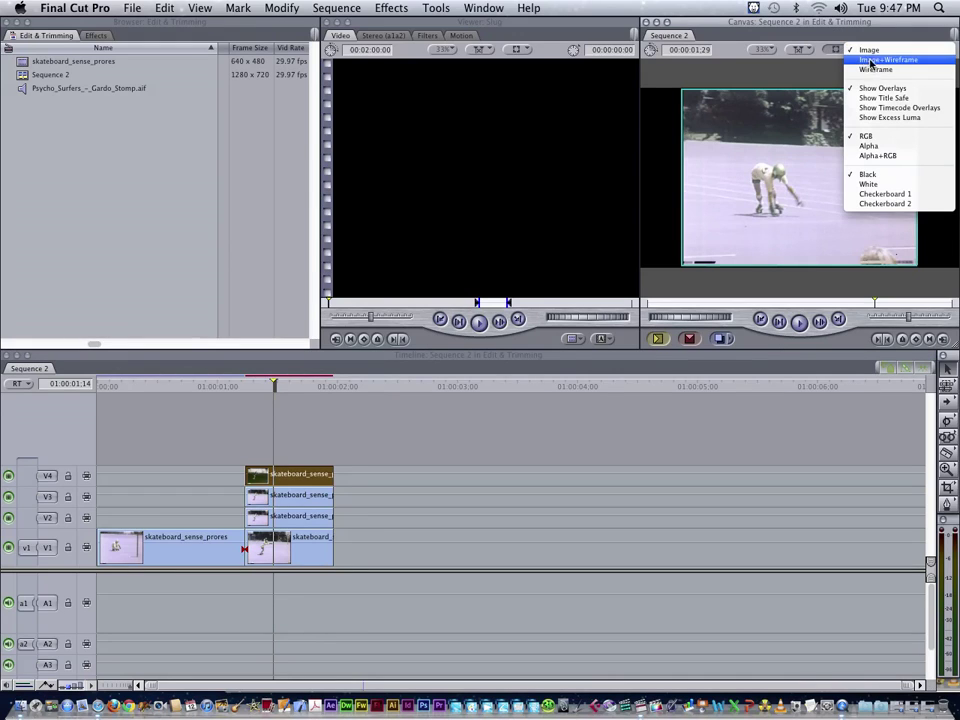
left_click(871, 60)
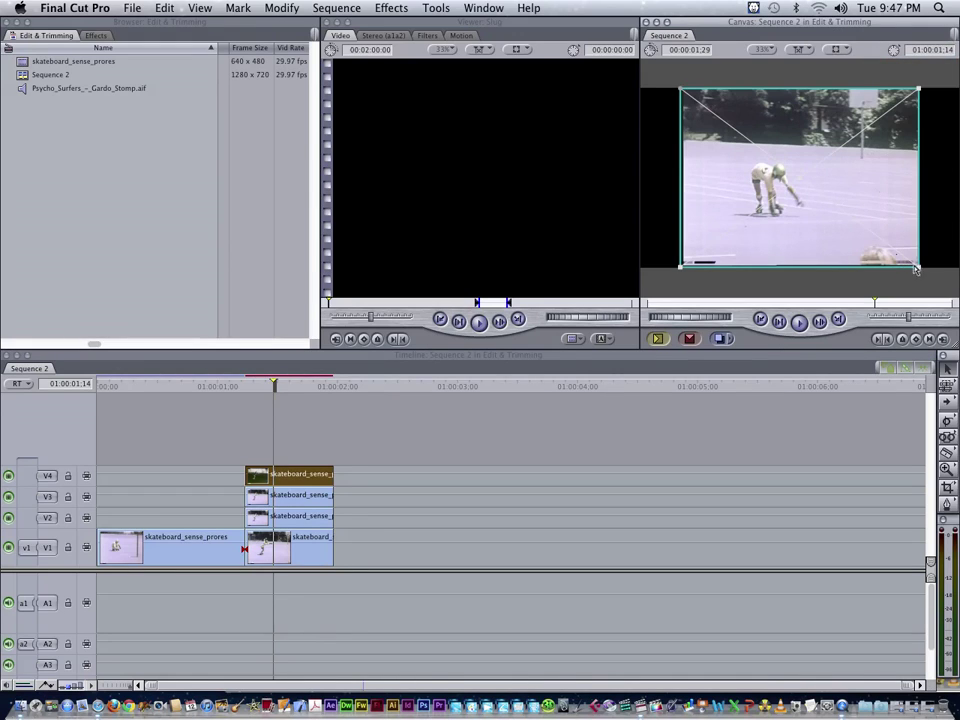
left_click_drag(915, 269, 861, 229)
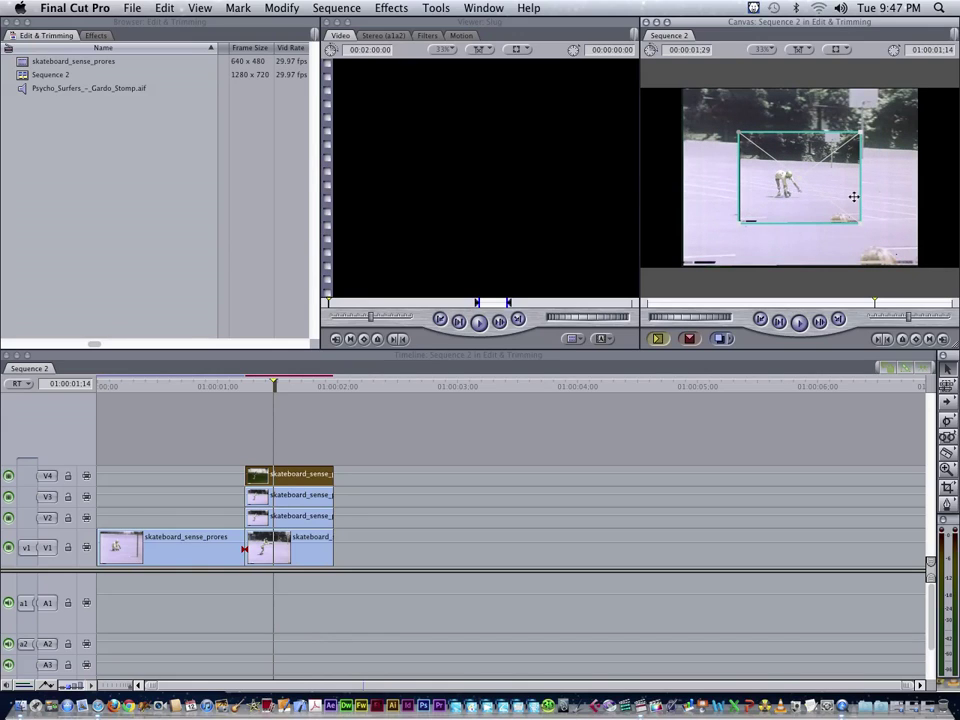
left_click_drag(814, 201, 713, 160)
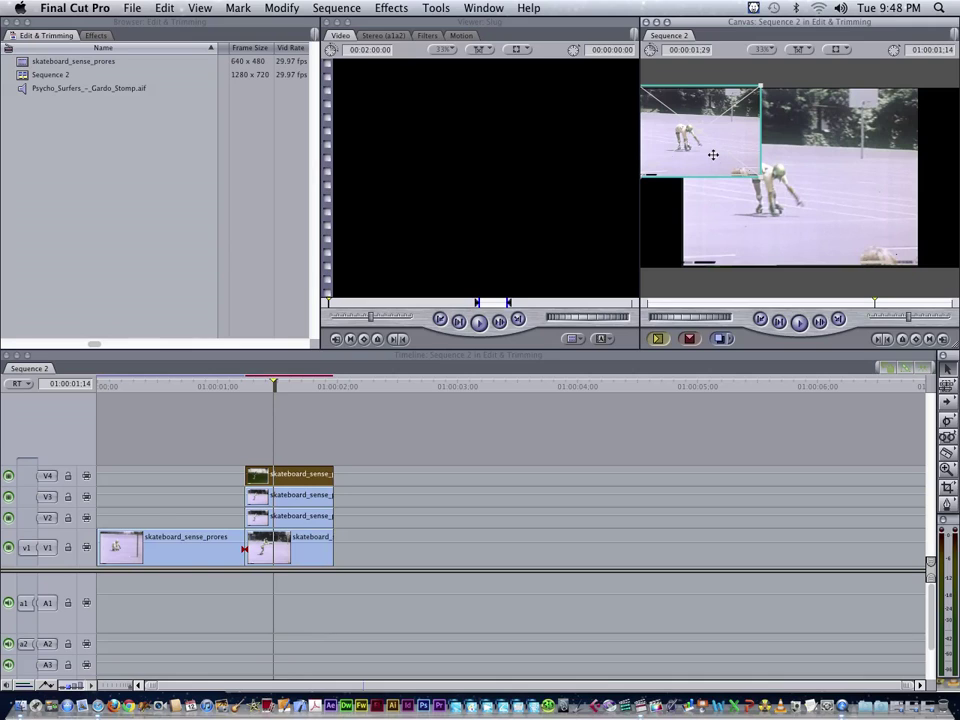
left_click(68, 477)
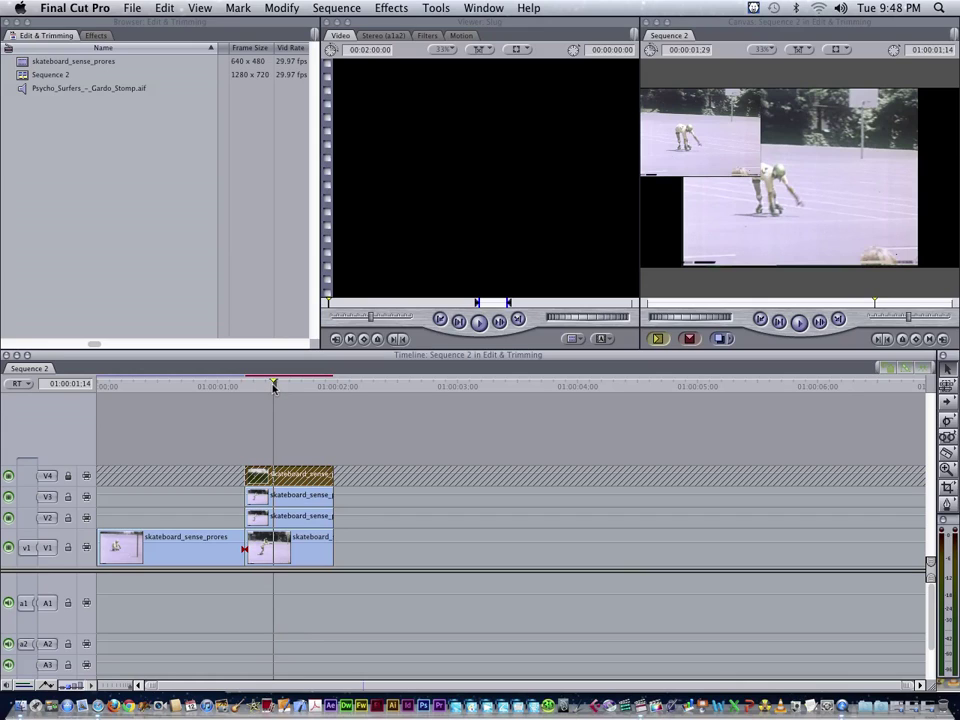
Open the V3 skateboard copy in the Viewer at 01:00:01:15
mouse_move(268, 387)
left_mouse_down()
mouse_move(241, 386)
mouse_move(276, 386)
left_mouse_up()
left_click(273, 497)
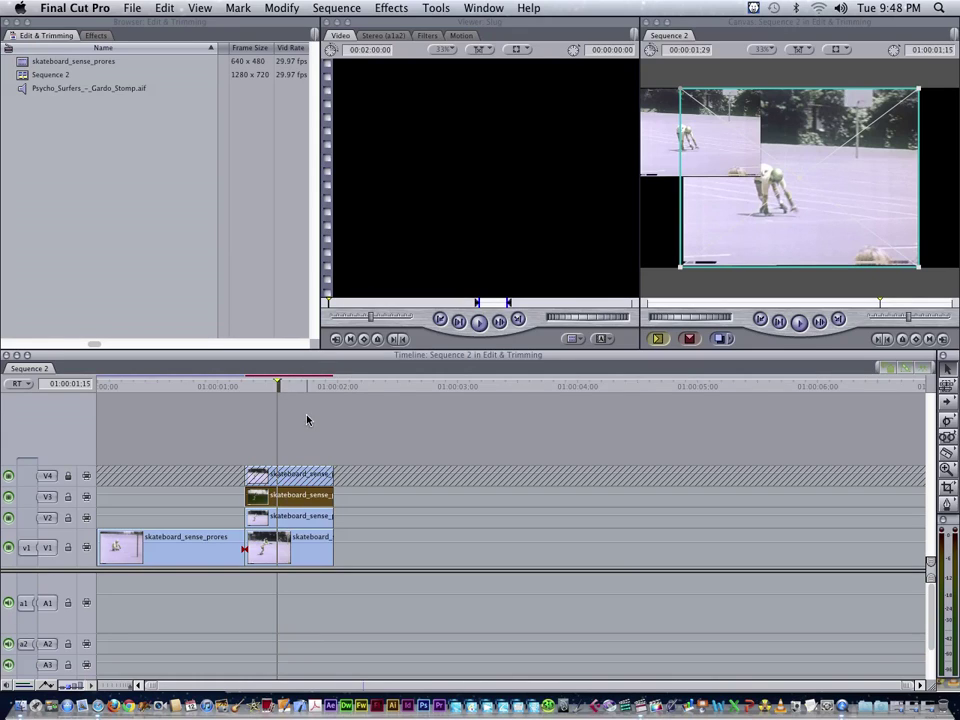
double_click(270, 498)
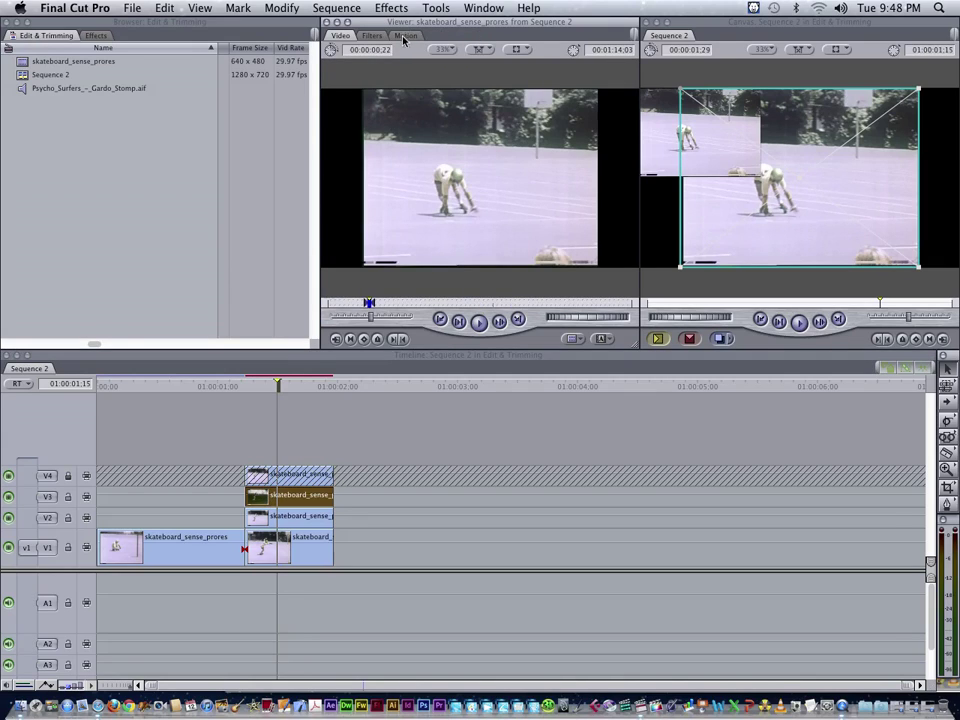
Crop the V3 copy to Left 23, Right 34, Top 32, Bottom 18, with V1 and V2 hidden
left_click(406, 36)
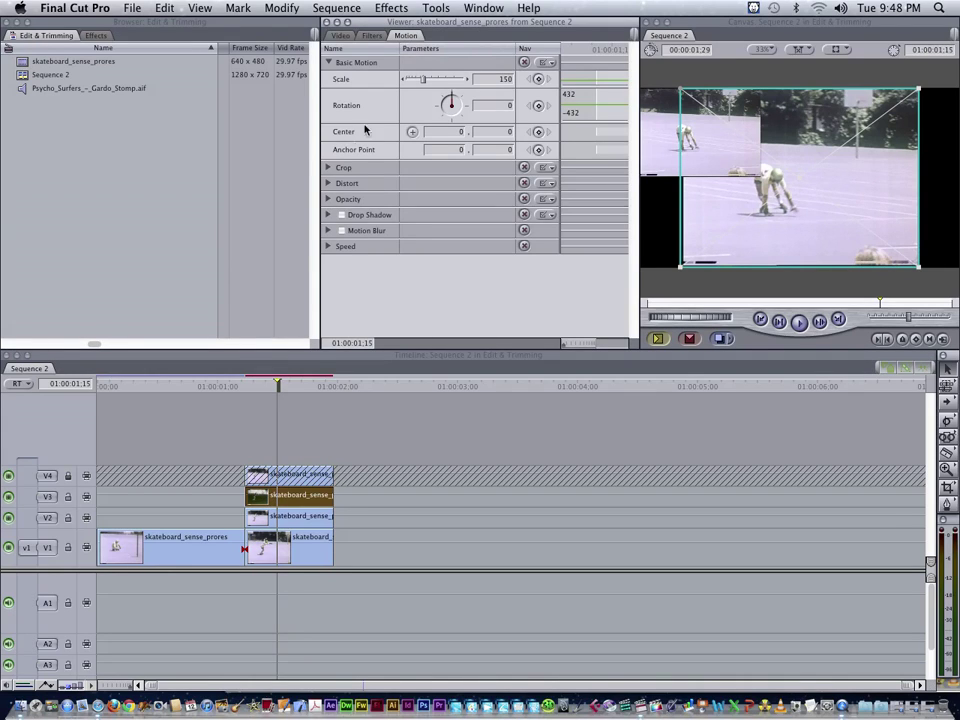
left_click(327, 168)
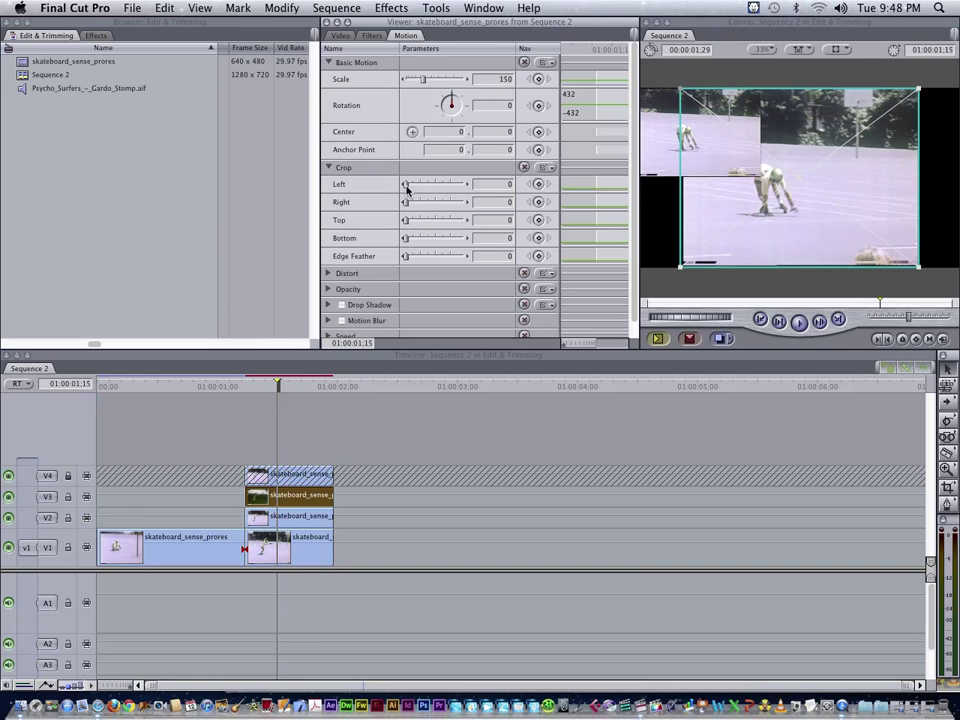
left_click_drag(406, 188, 420, 190)
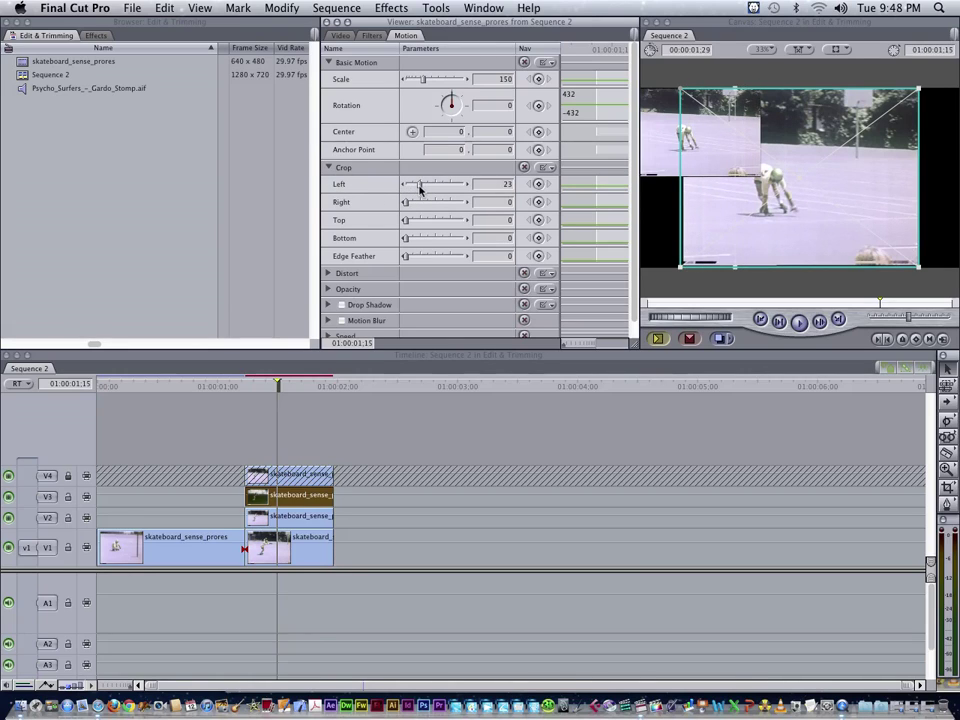
left_click(9, 517)
left_click(9, 547)
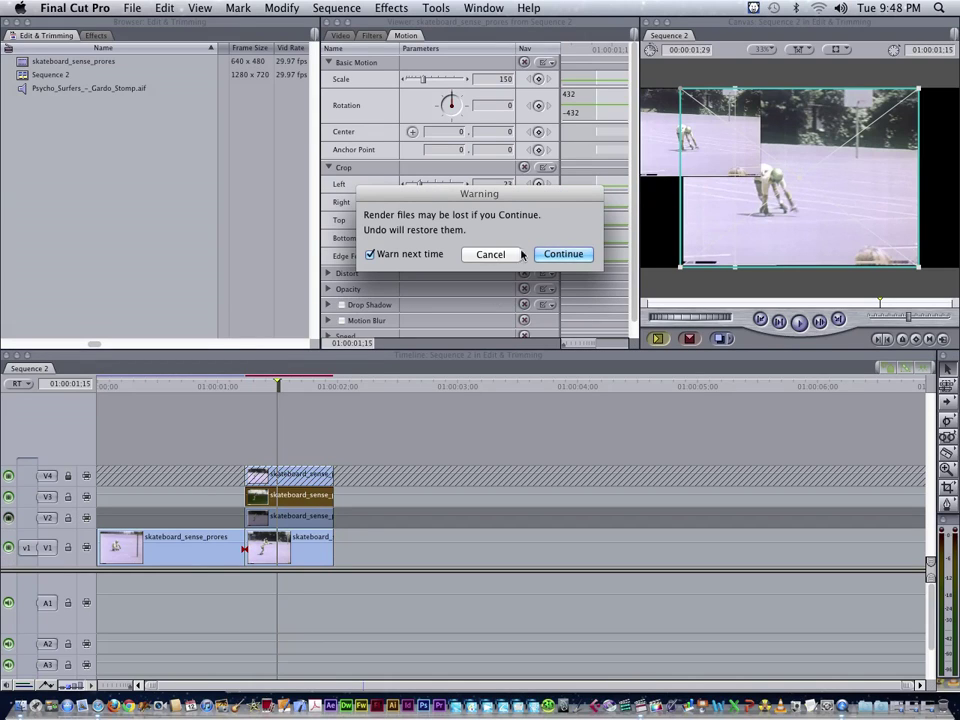
left_click(551, 255)
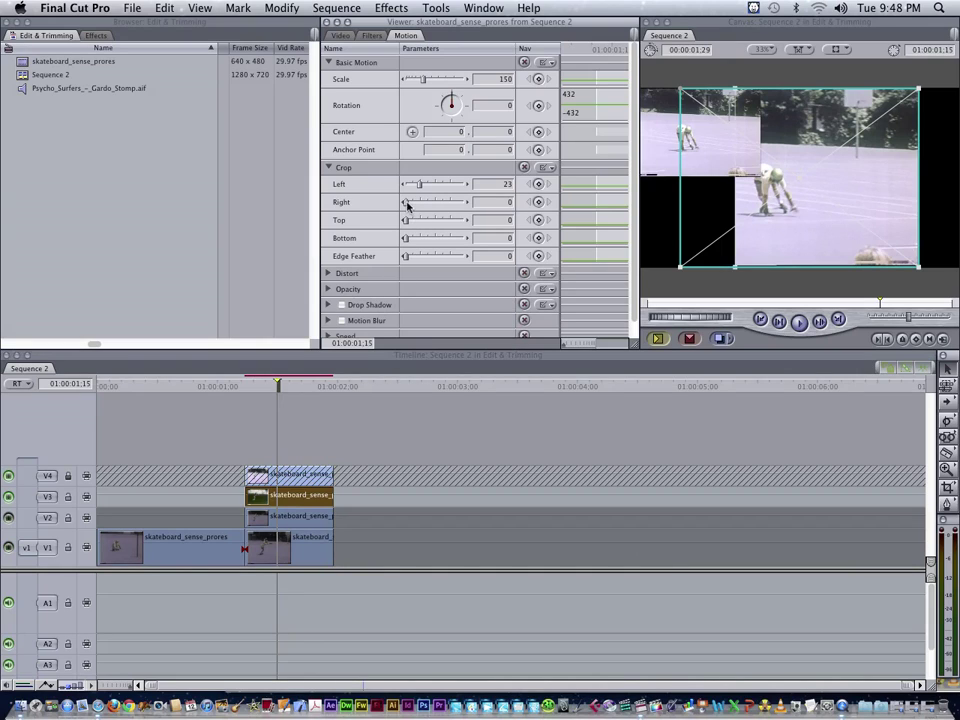
left_click_drag(405, 202, 418, 242)
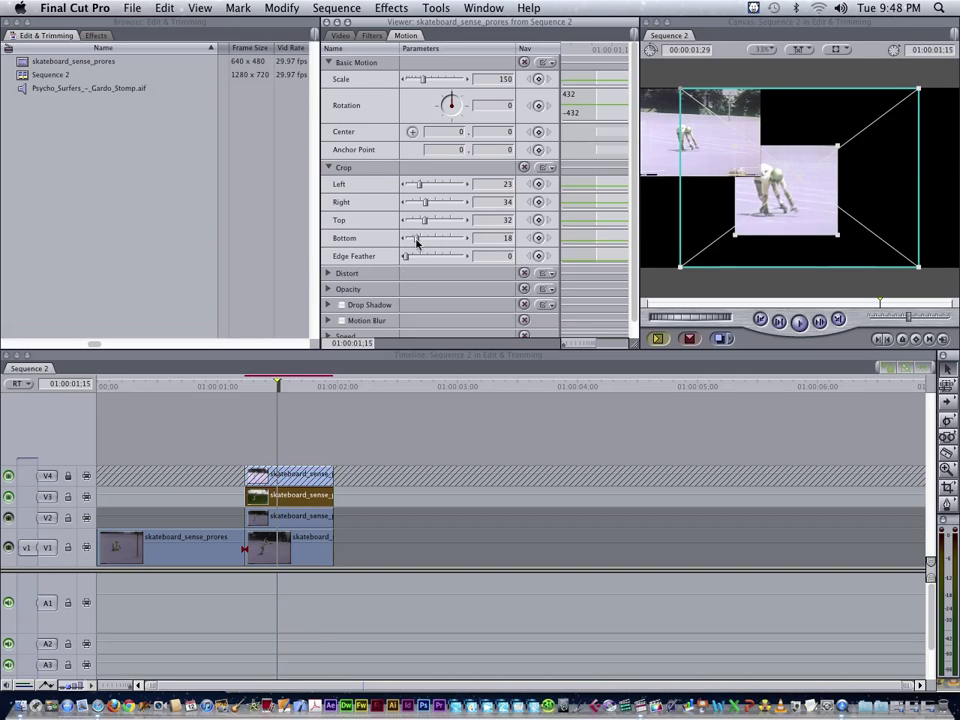
mouse_move(277, 385)
left_mouse_down()
mouse_move(255, 386)
mouse_move(325, 388)
mouse_move(273, 388)
mouse_move(285, 390)
left_mouse_up()
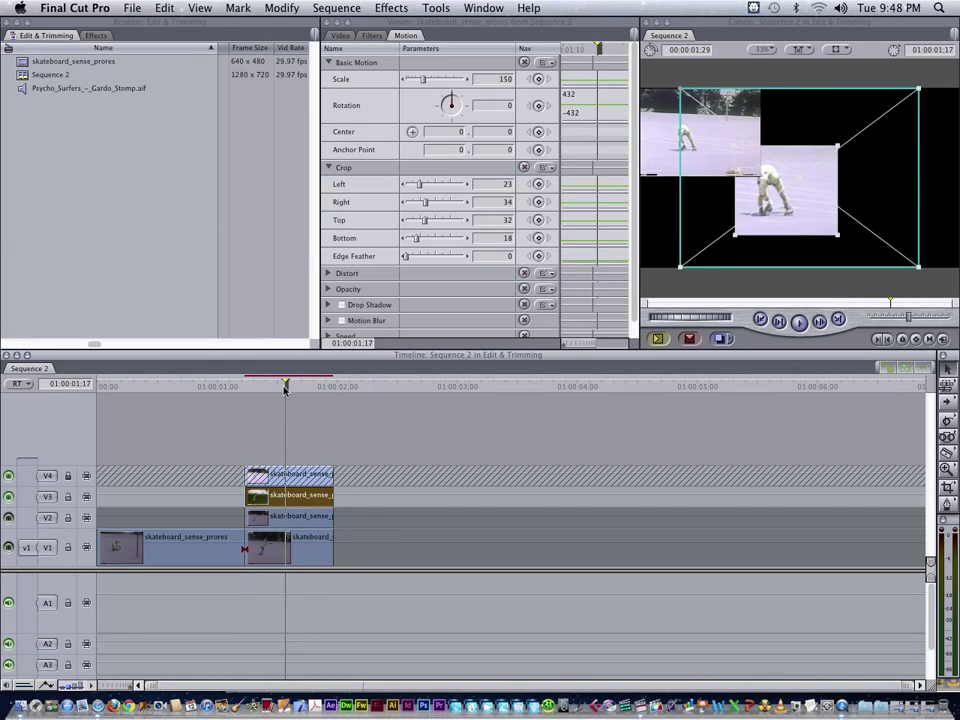
Move and enlarge the V3 inset upper-right, set Bottom crop to 23, and re-show V2
left_click_drag(780, 212, 810, 136)
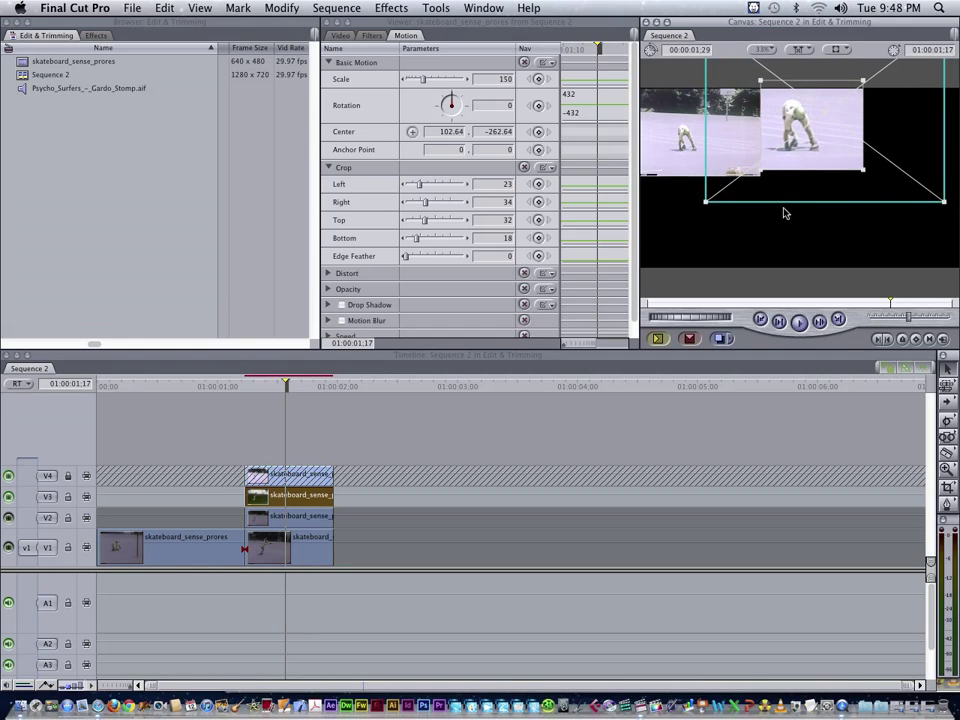
left_click_drag(706, 201, 574, 259)
mouse_move(901, 189)
left_mouse_down()
mouse_move(910, 212)
mouse_move(908, 196)
left_mouse_up()
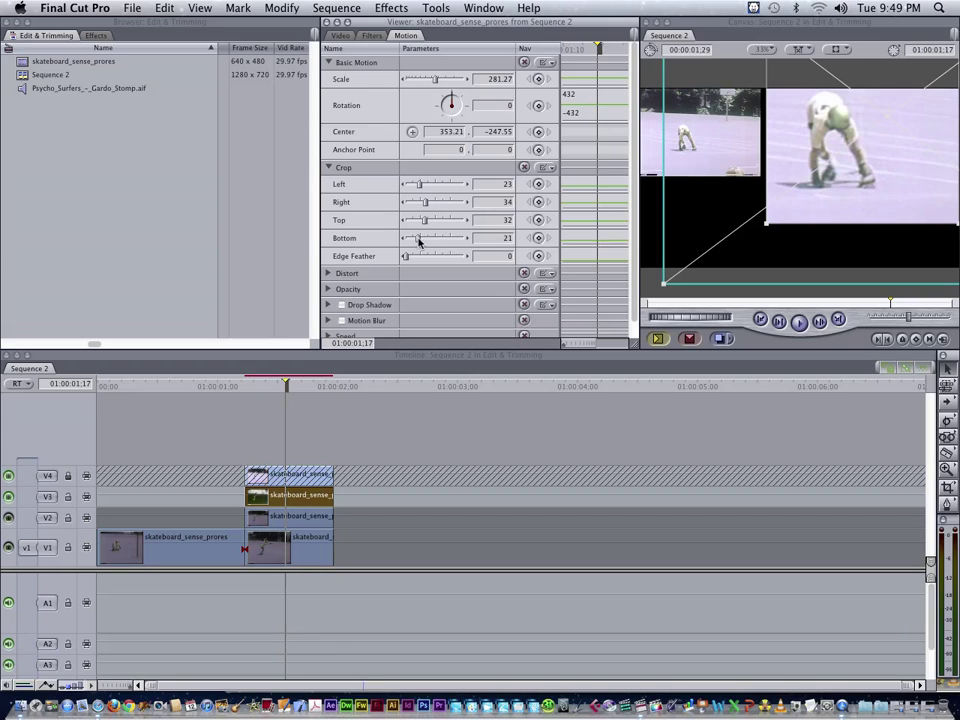
left_click_drag(418, 240, 420, 240)
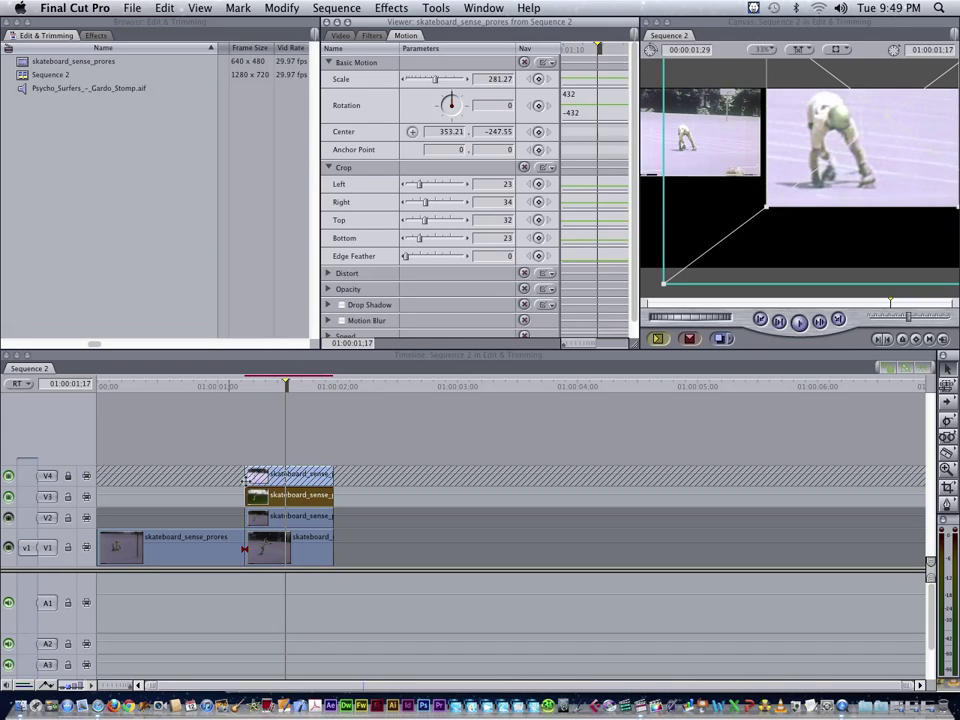
left_click(8, 517)
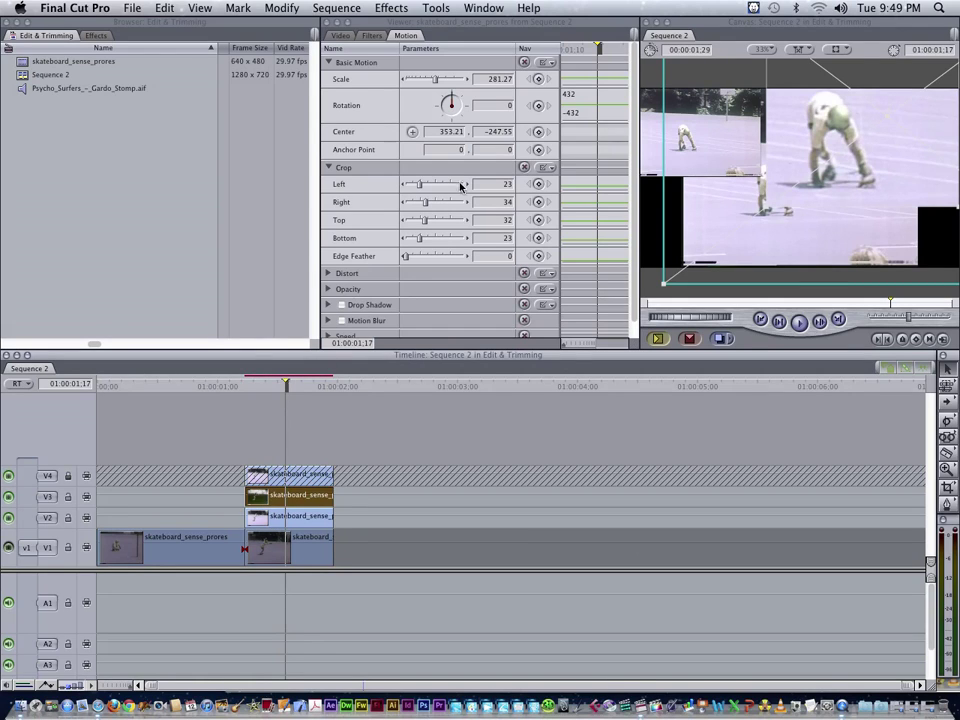
Crop the V2 copy to Top 52, Right 47, Bottom 35, Left 30, with V3 hidden
left_click(290, 517)
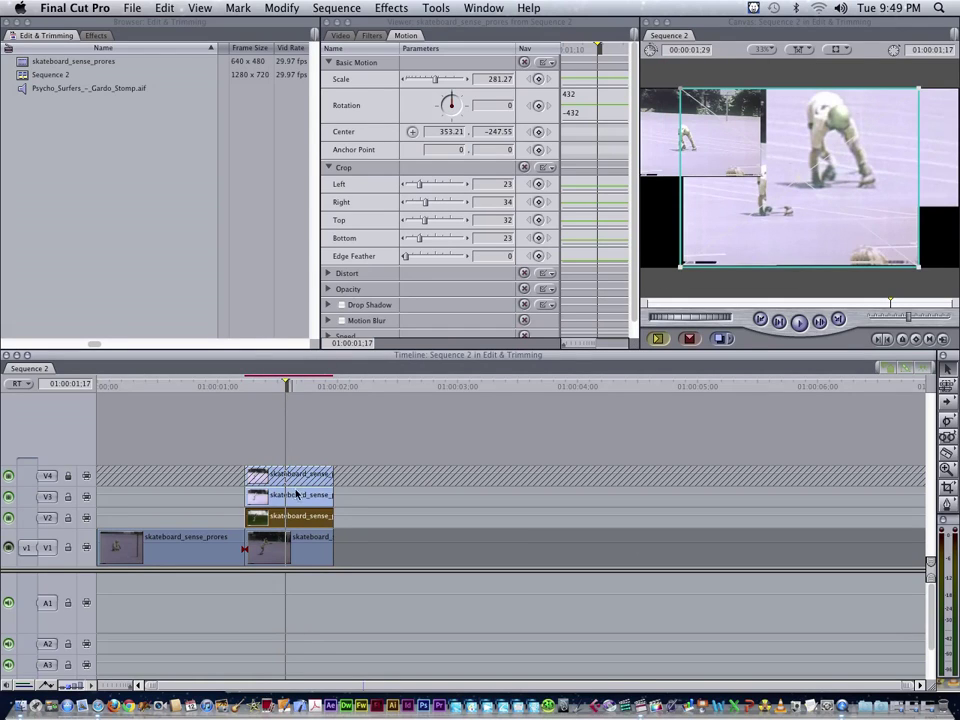
double_click(297, 515)
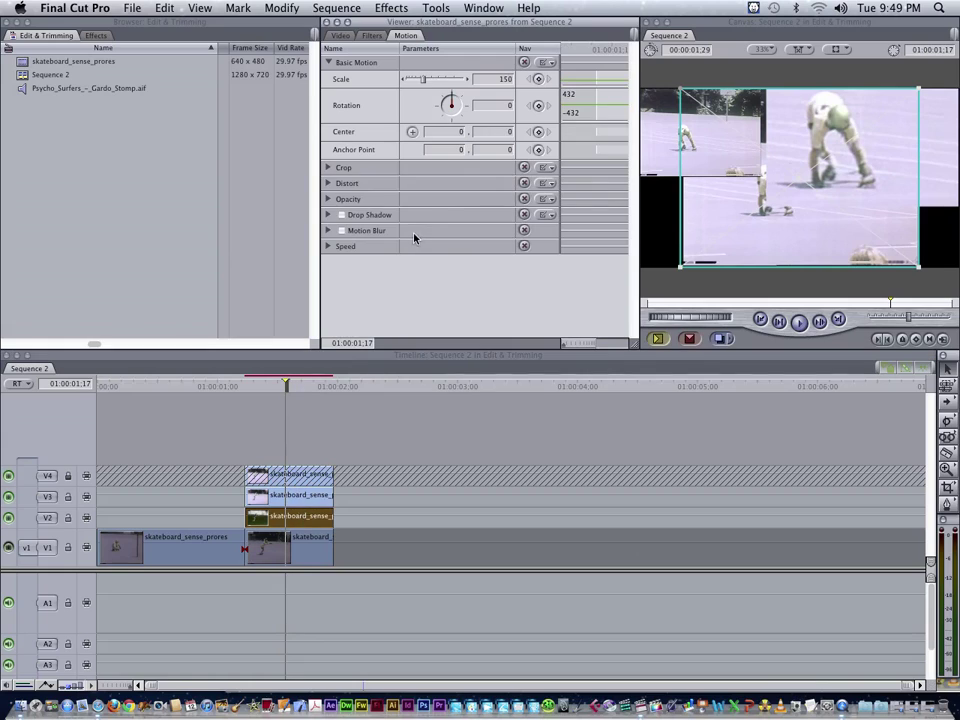
left_click(330, 168)
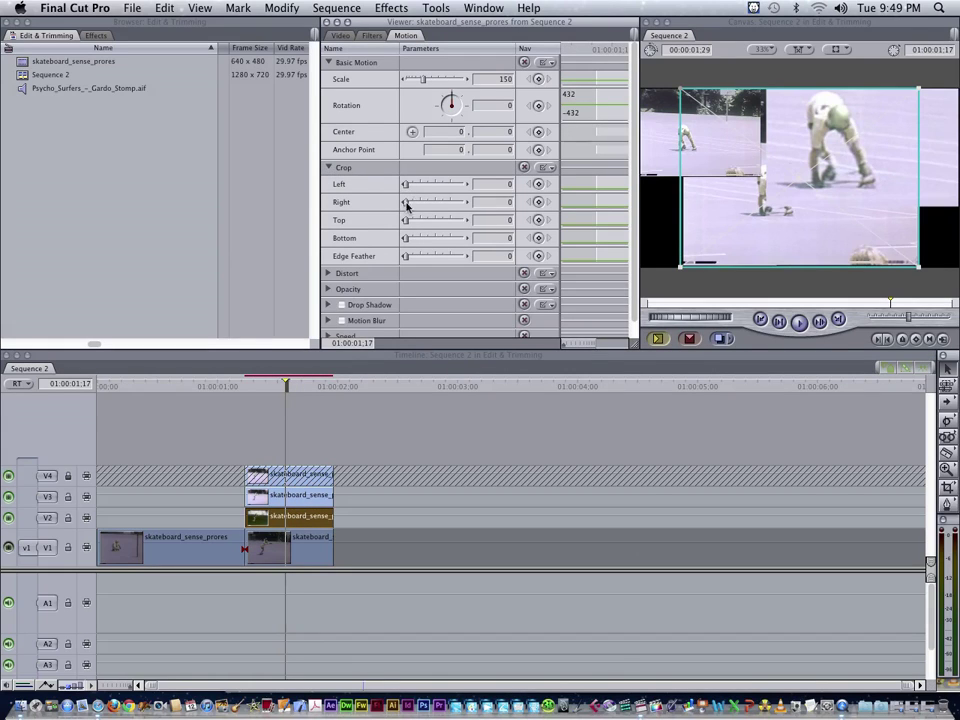
left_click_drag(407, 223, 435, 219)
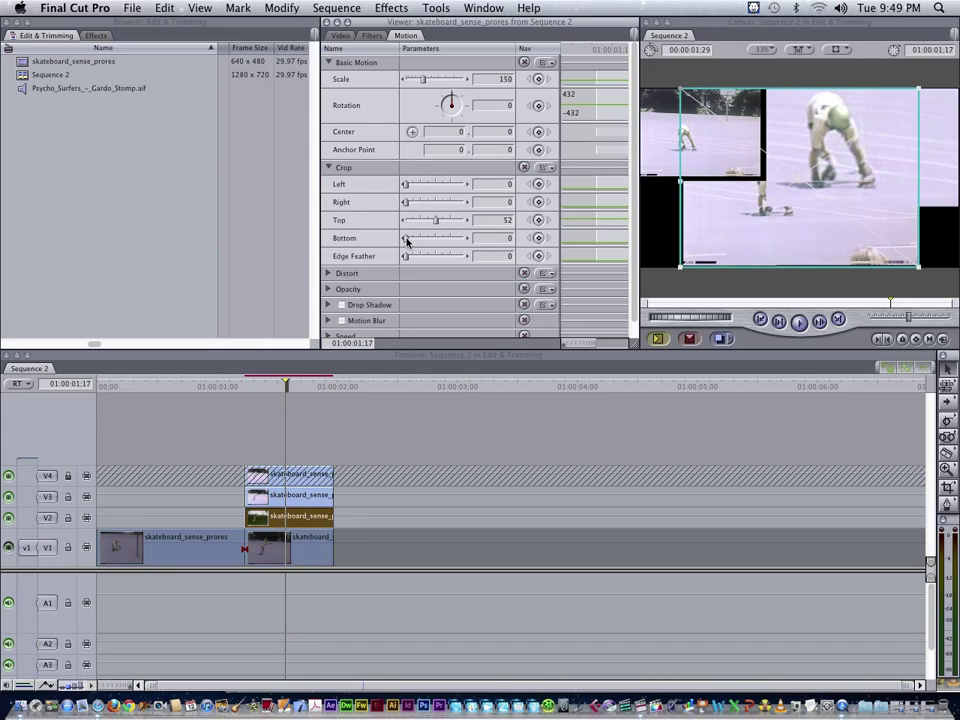
left_click_drag(408, 242, 434, 207)
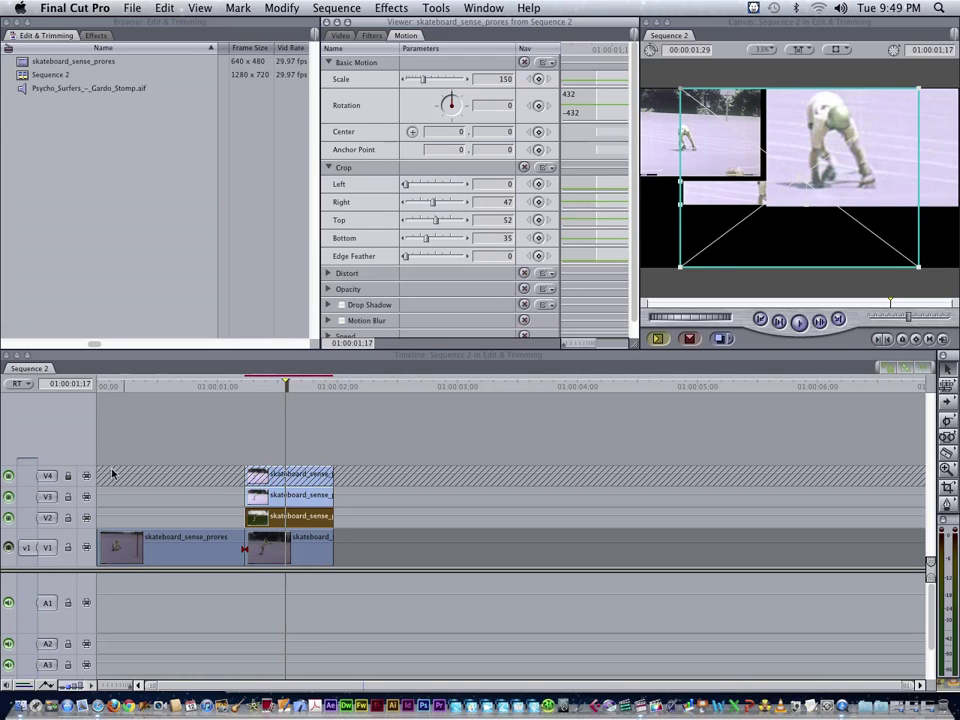
left_click(8, 497)
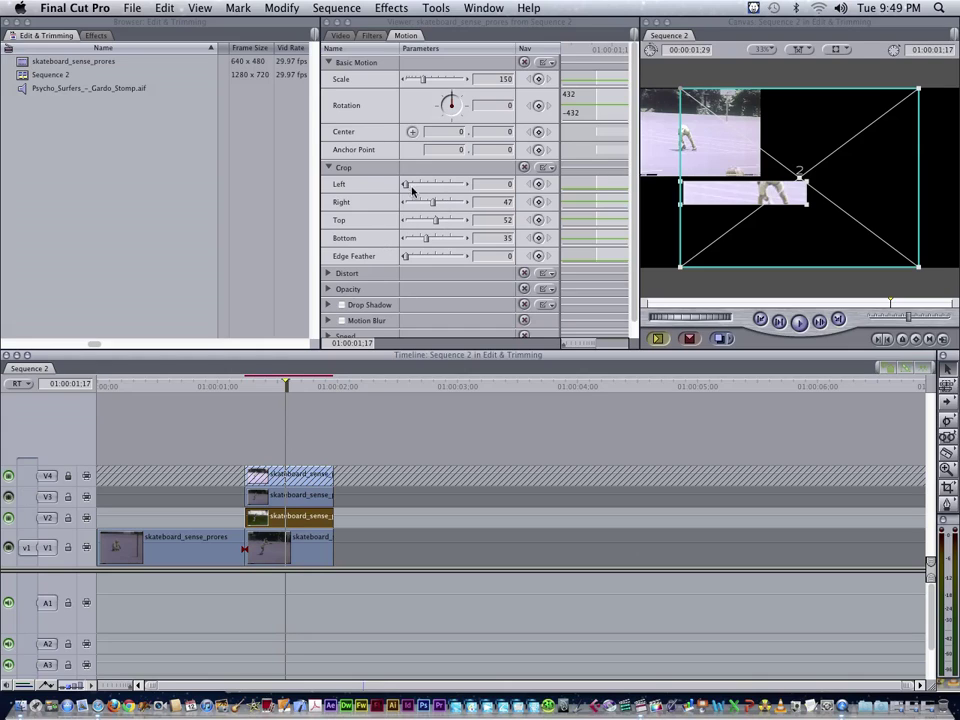
left_click_drag(409, 186, 428, 192)
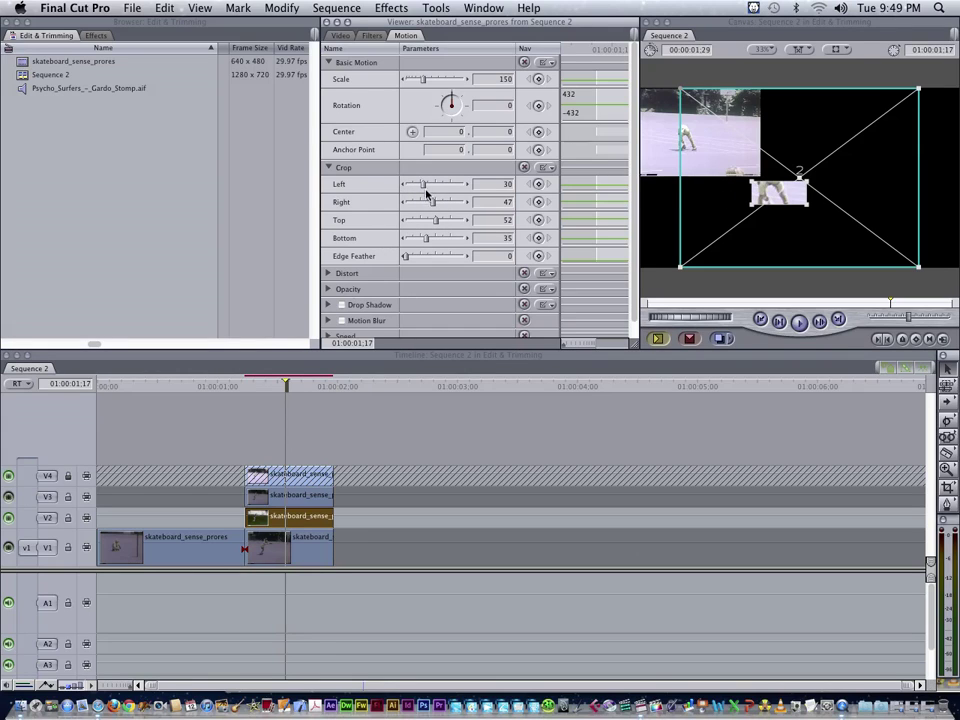
Enlarge the V2 copy to 549.66 scale, place it lower-left, and show V3 again
left_click_drag(806, 205, 825, 275)
mouse_move(692, 236)
left_mouse_down()
mouse_move(692, 216)
mouse_move(697, 224)
left_mouse_up()
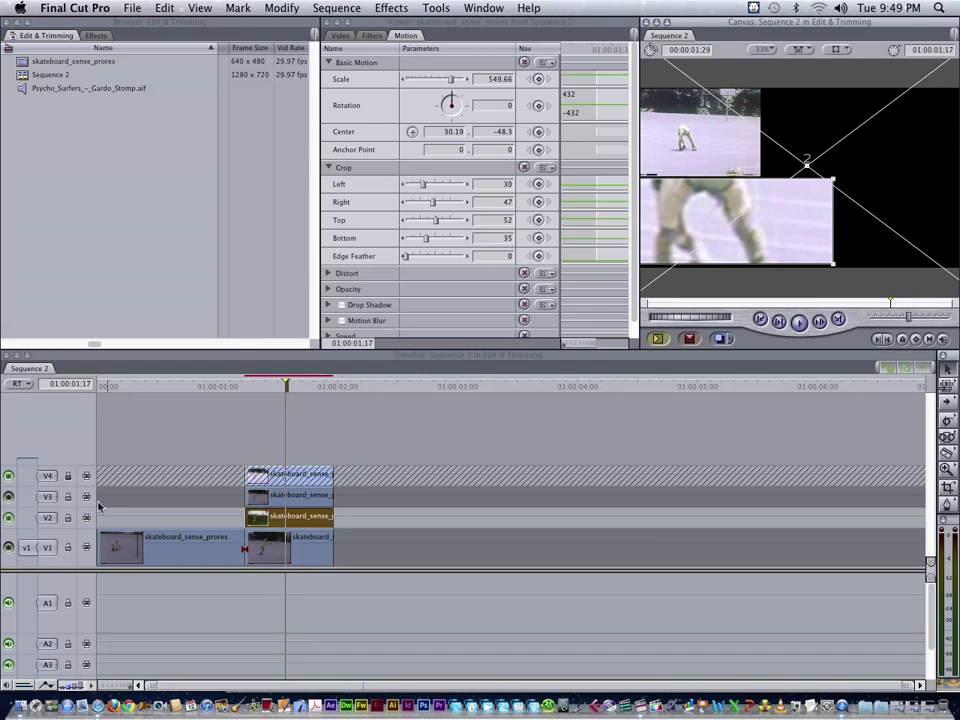
left_click(9, 497)
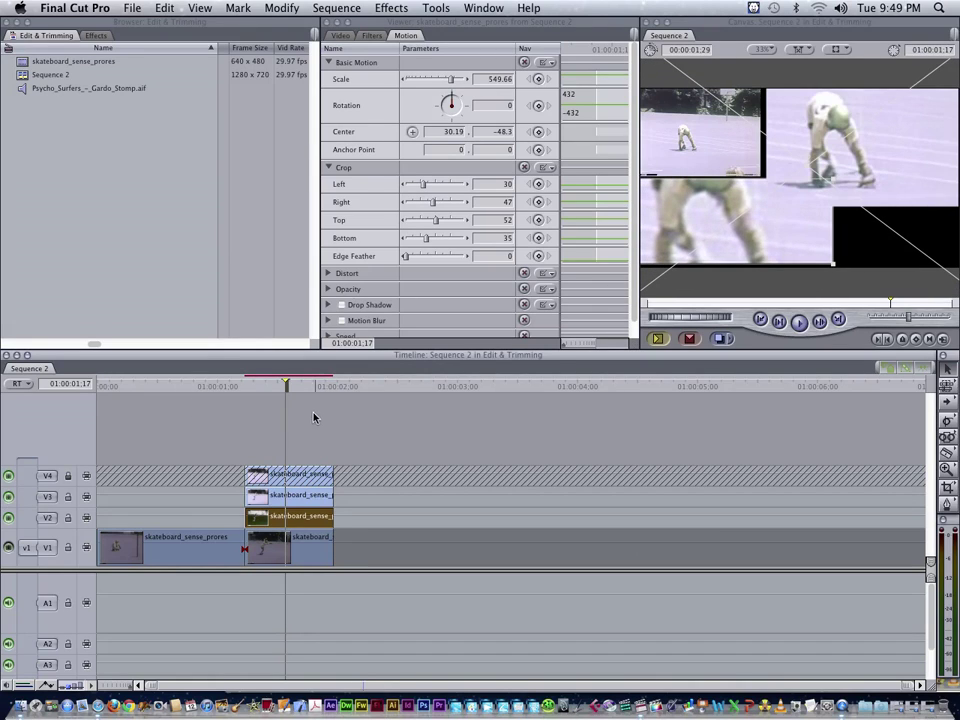
left_click(227, 385)
left_click_drag(238, 386, 268, 398)
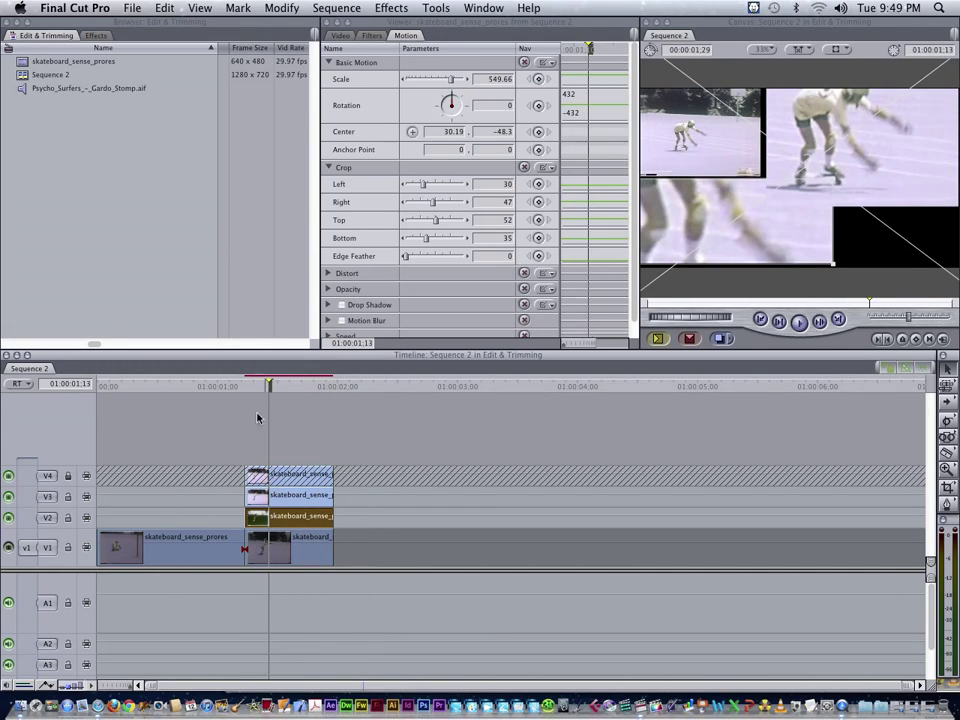
Move both V1 skateboard pieces down and right into the lower-right of the frame
left_click(120, 550)
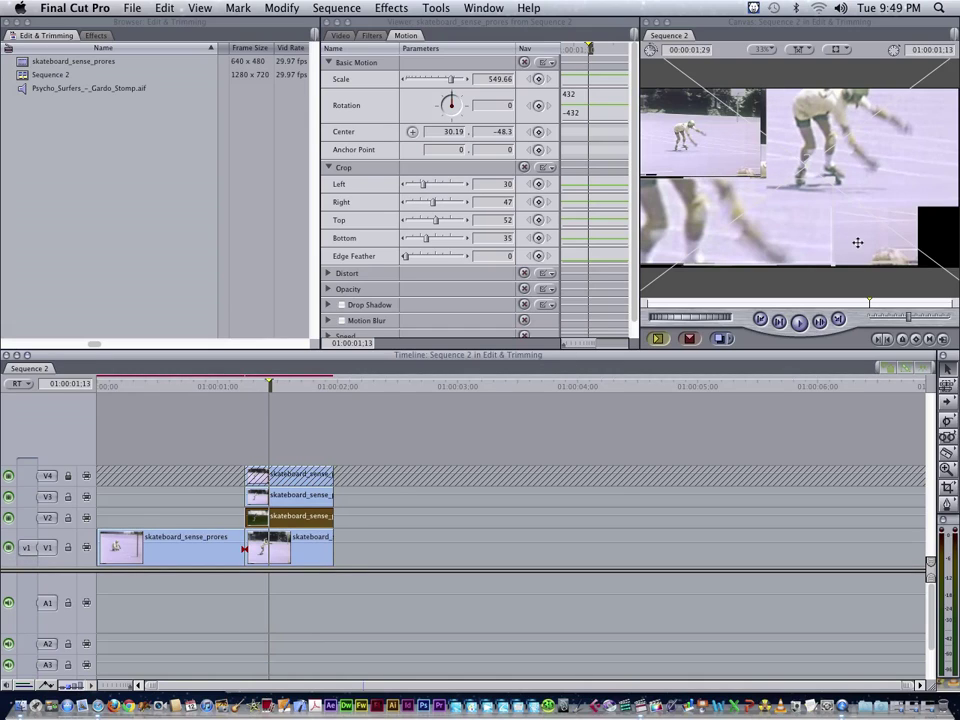
left_click_drag(857, 242, 925, 272)
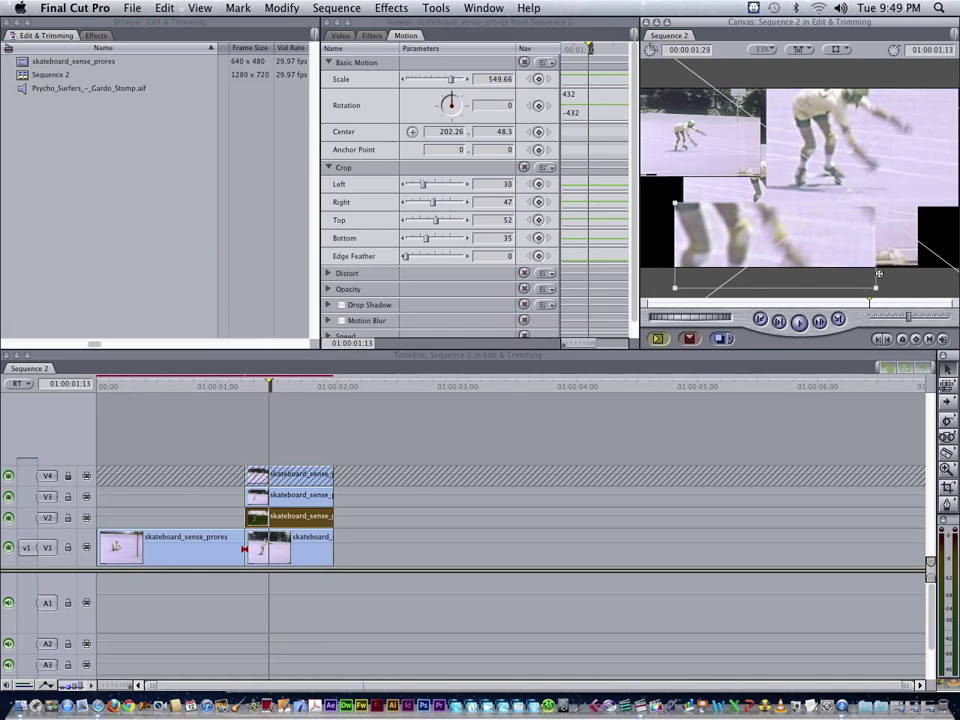
left_click(310, 550)
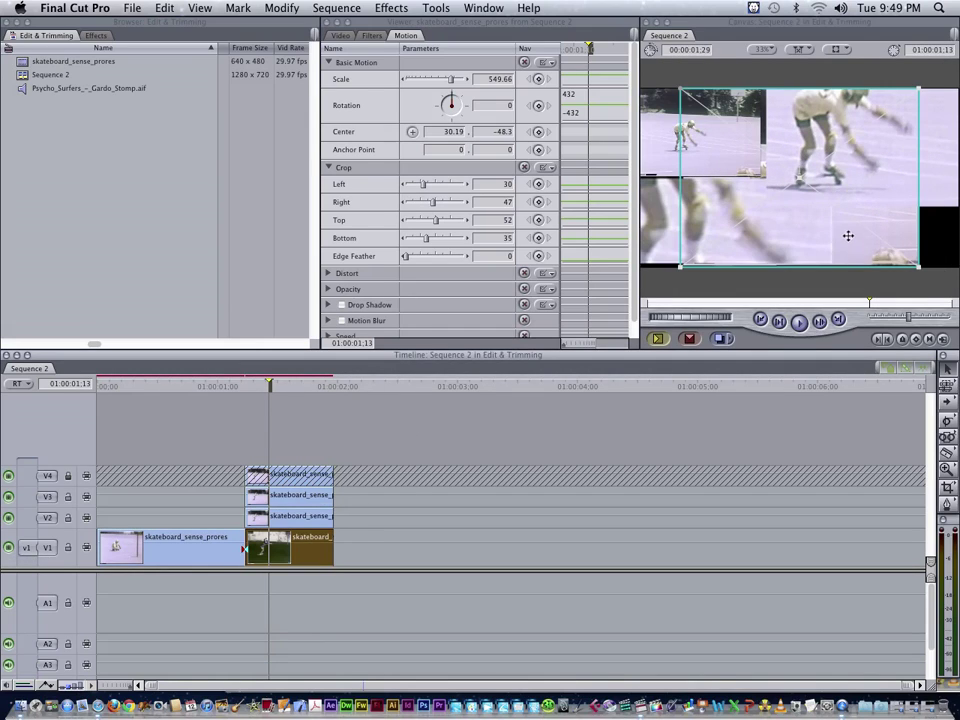
left_click_drag(848, 235, 890, 258)
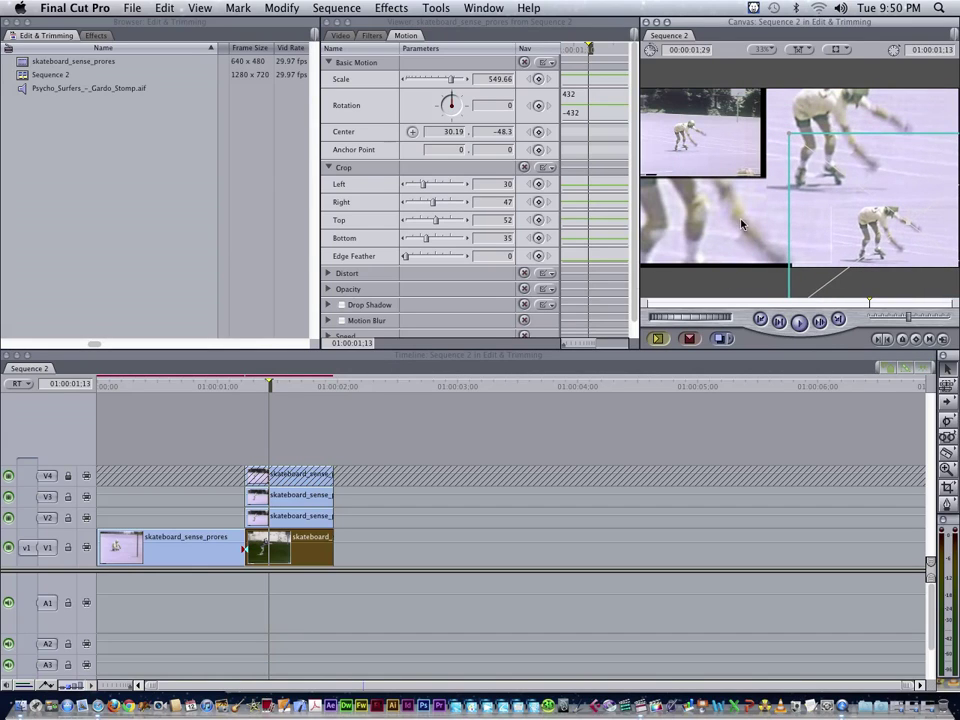
Reposition the V2 copy to -3.02, -9.06, then unlock V4 and nudge its upper-left inset
left_click(655, 226)
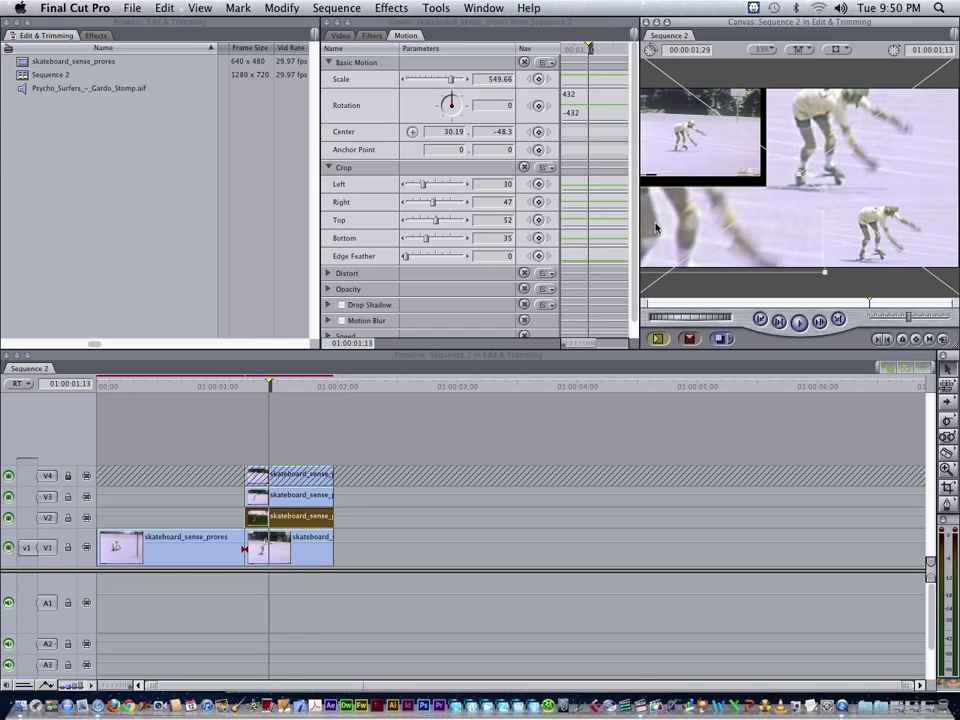
left_click_drag(655, 226, 668, 163)
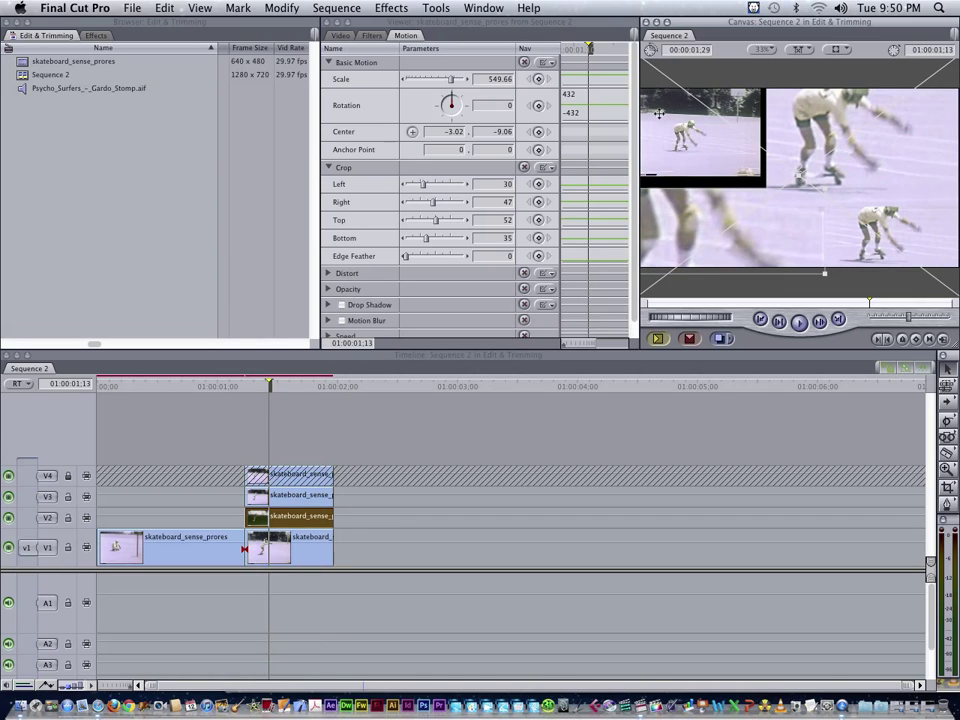
left_click(292, 494)
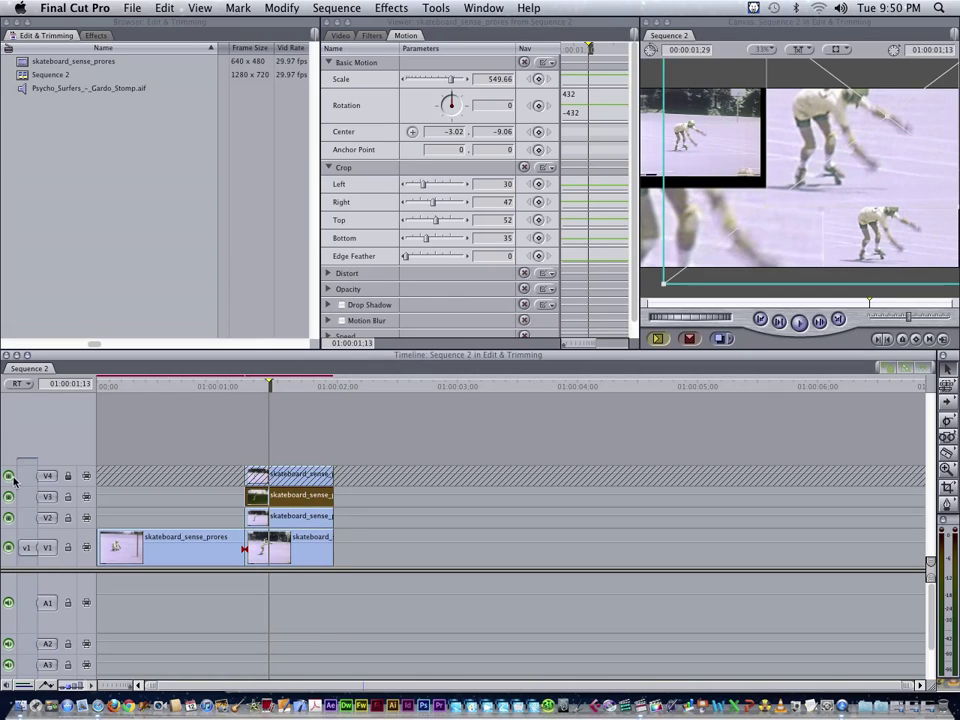
left_click(71, 477)
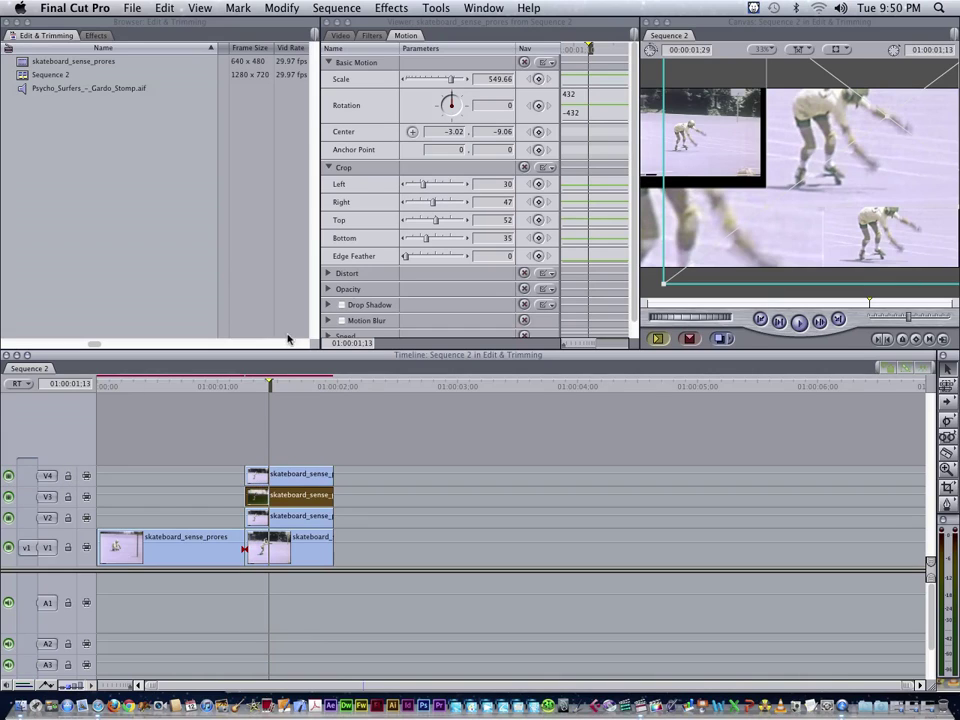
left_click(652, 131)
left_click_drag(652, 131, 629, 86)
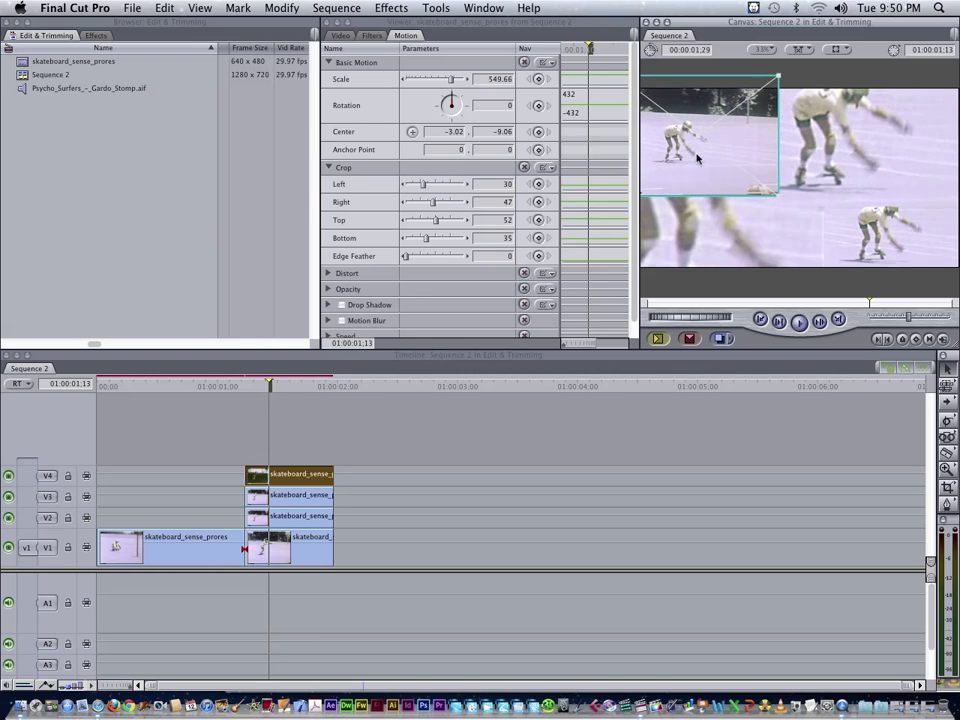
Render the layered split-screen section and play the sequence from the intro through the split
left_click(208, 386)
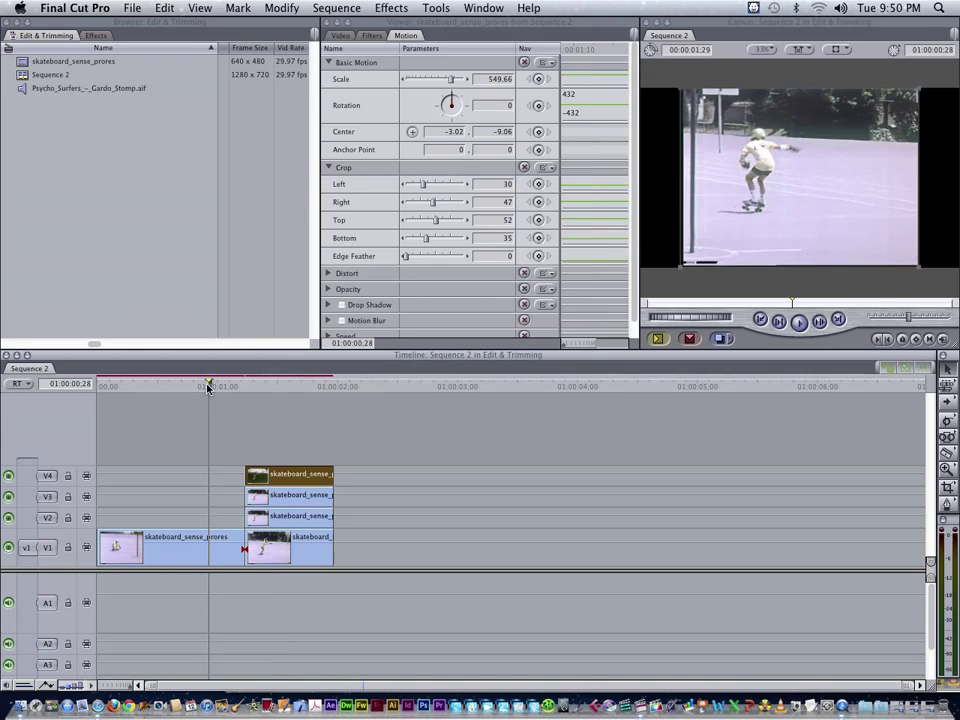
key("super+r")
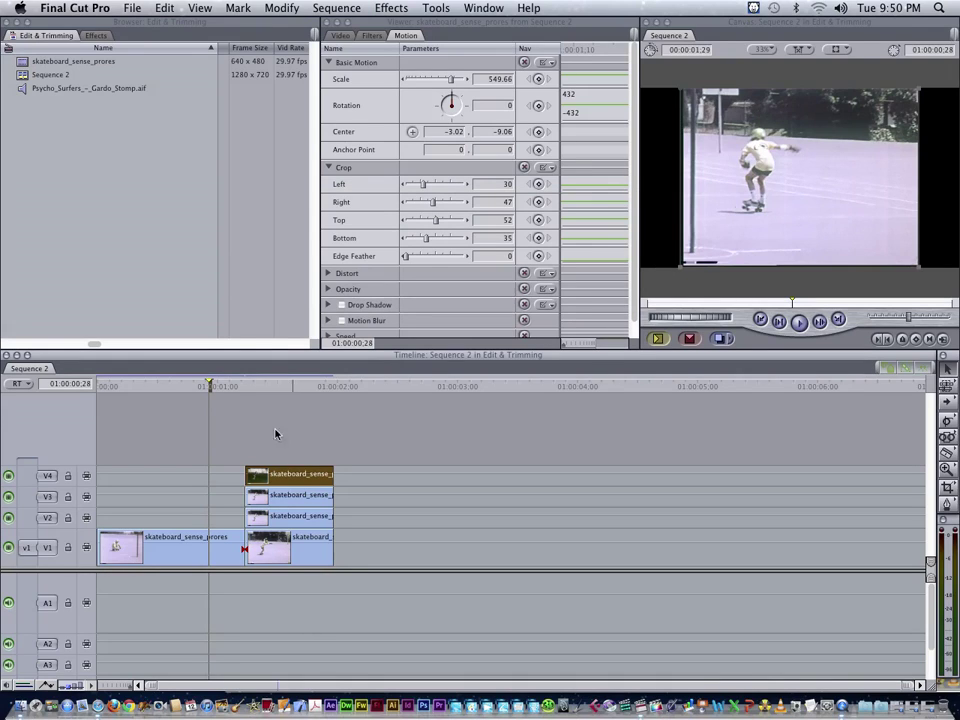
left_click_drag(209, 386, 201, 386)
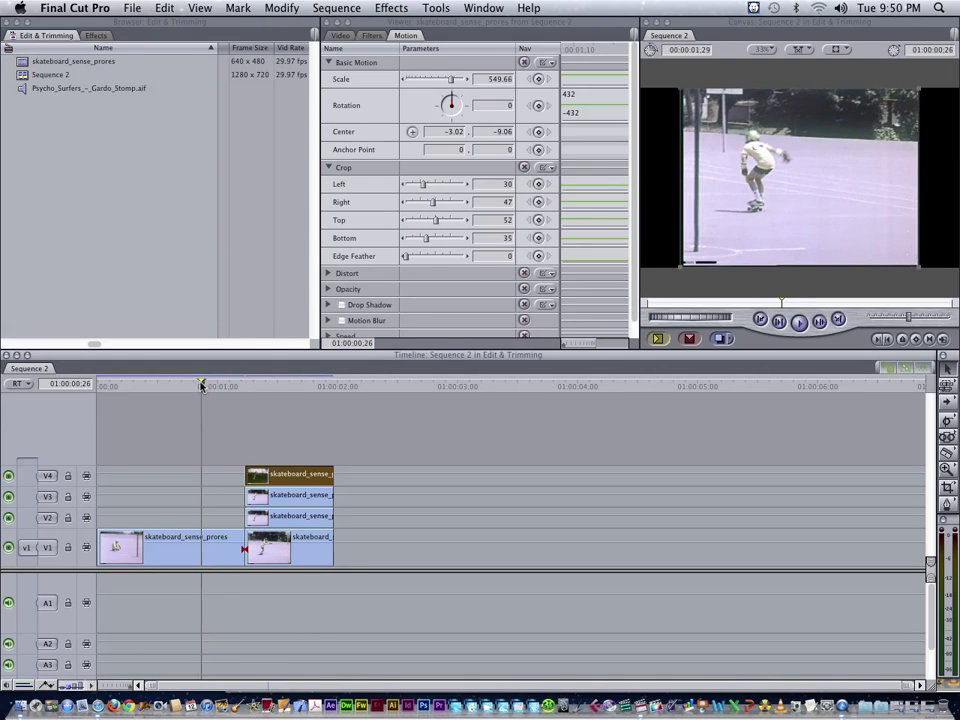
key("space")
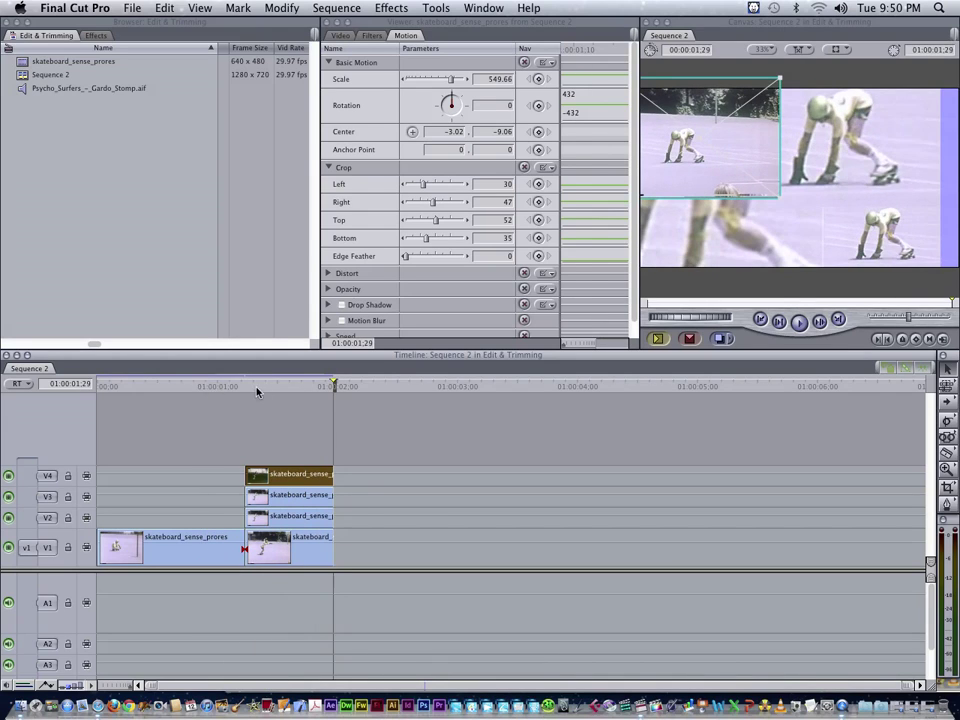
left_click(173, 386)
key("space")
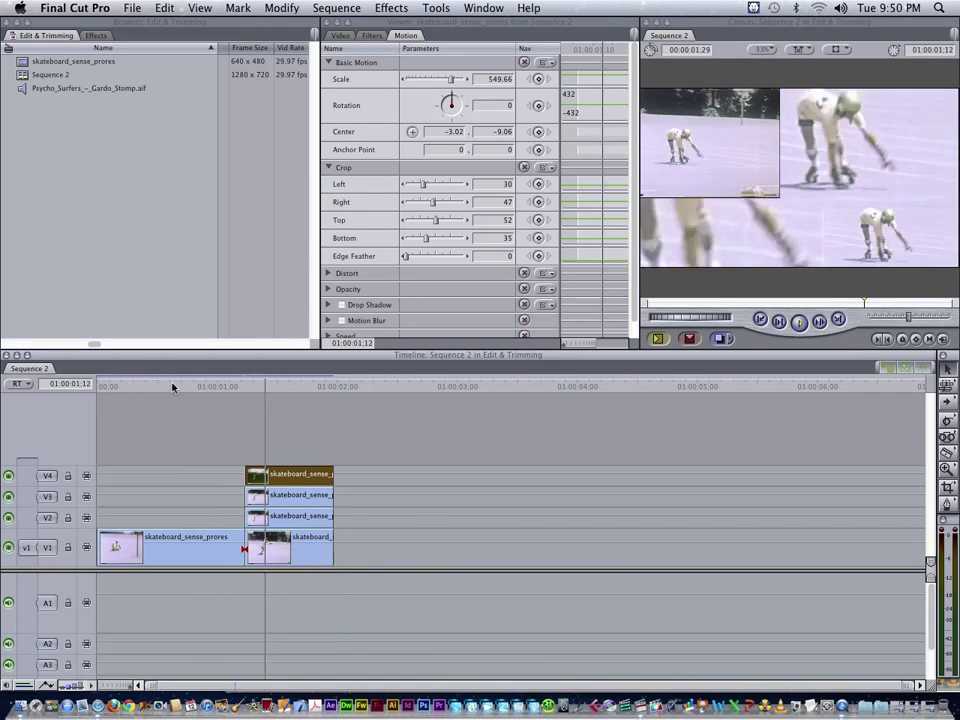